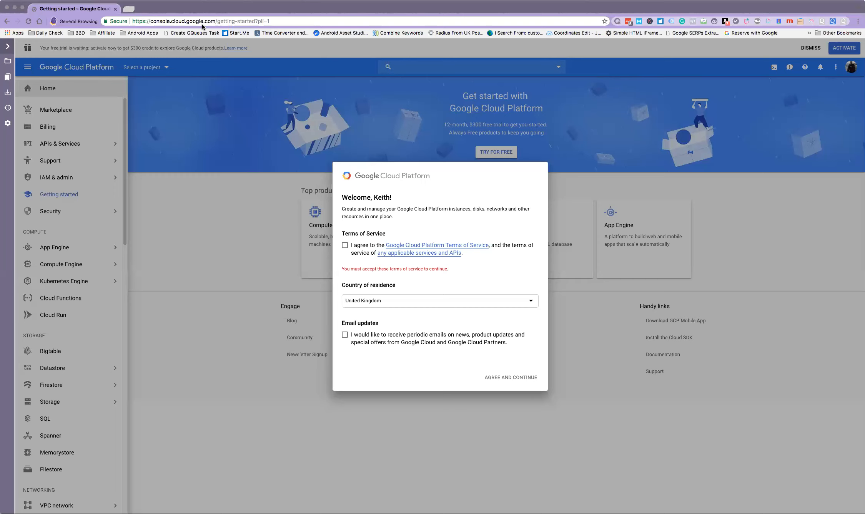
# Agree to the Google Cloud Platform Terms of Service with United Kingdom as country of residence, leaving email updates off
pyautogui.click(344, 246)
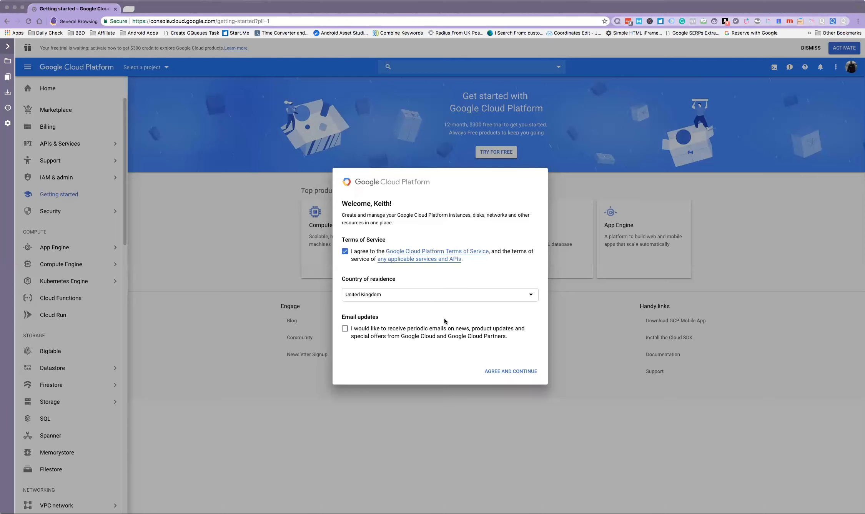
pyautogui.click(517, 372)
pyautogui.click(513, 372)
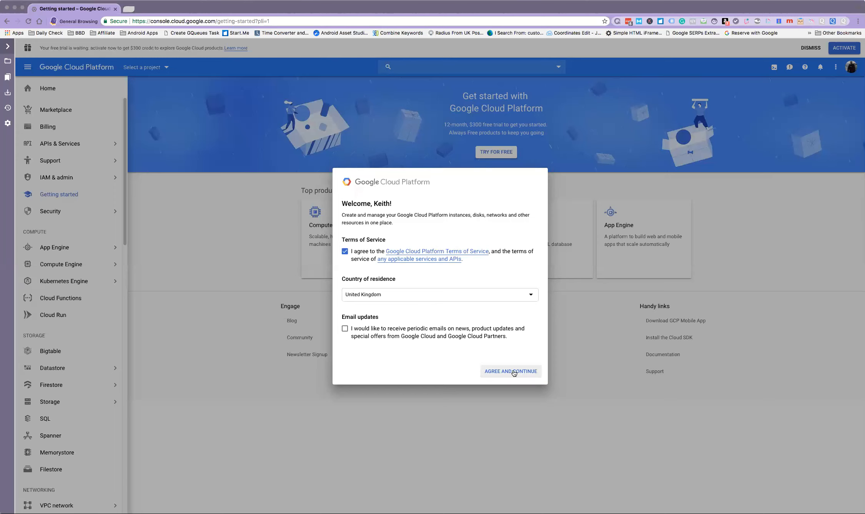
pyautogui.click(514, 372)
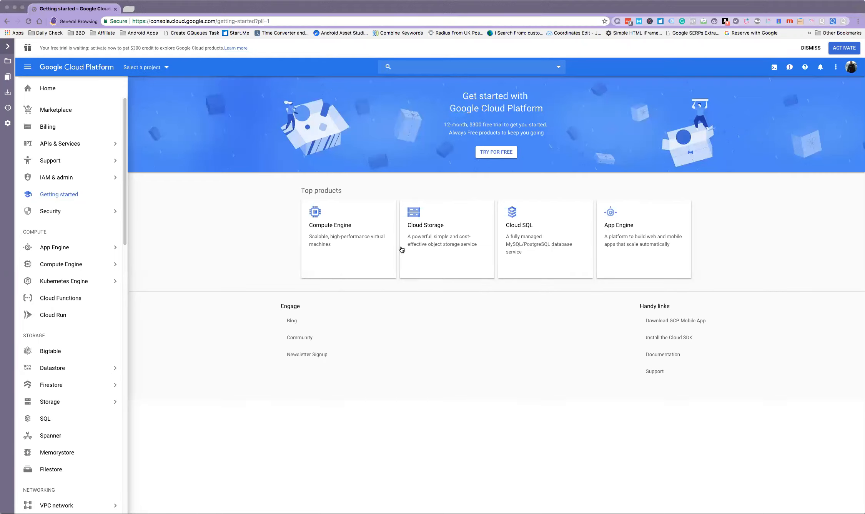
# Go to Cloud Storage and create a new project named test-storage with no organisation as its location
pyautogui.click(426, 228)
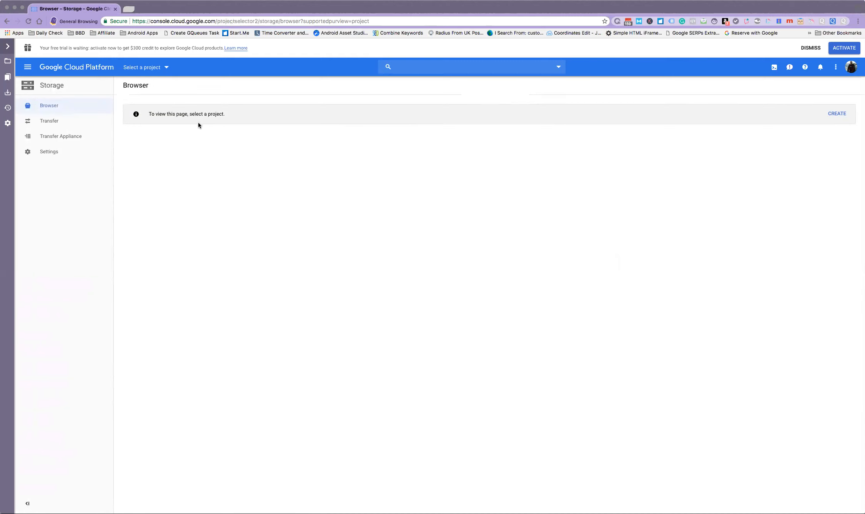
pyautogui.click(166, 68)
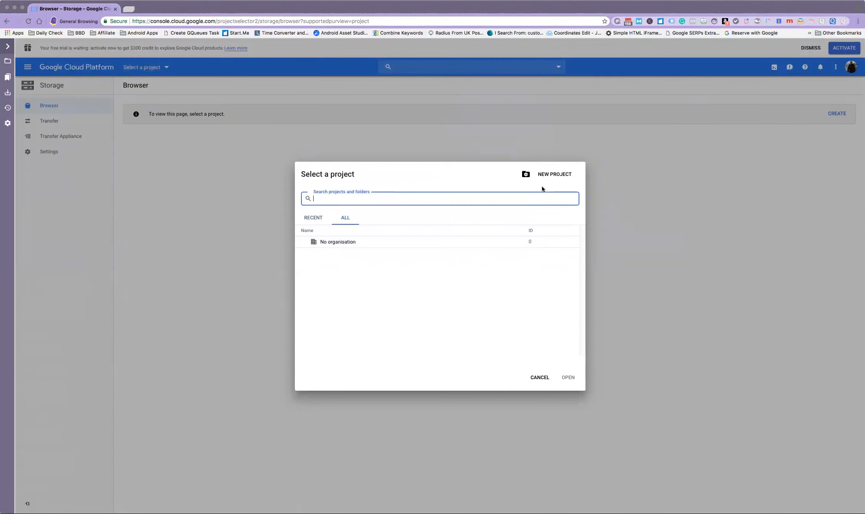
pyautogui.click(556, 176)
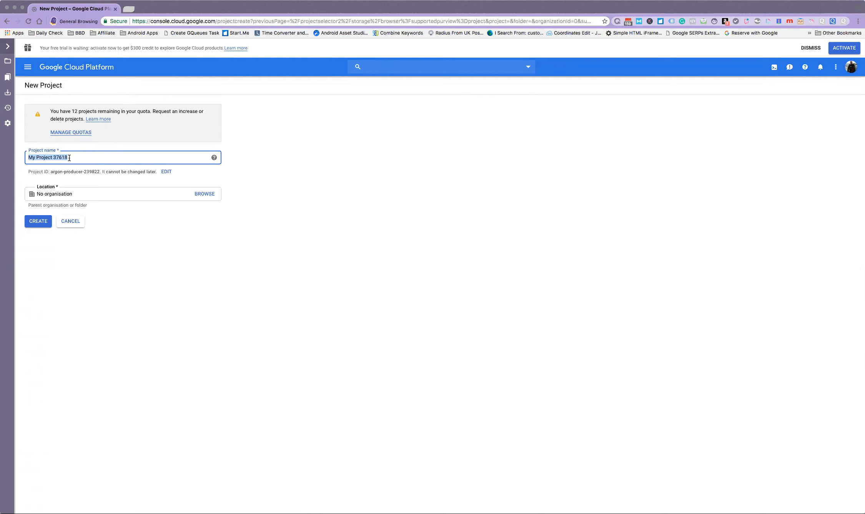
pyautogui.write('test')
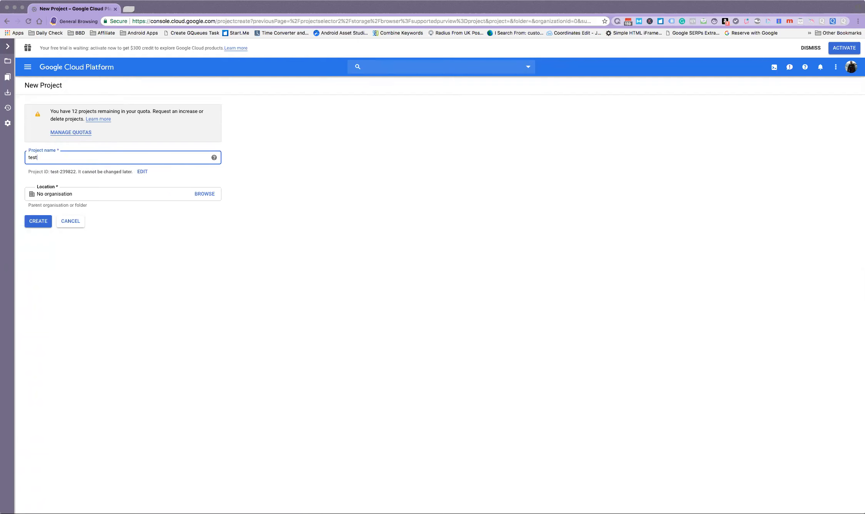
pyautogui.write('-storage')
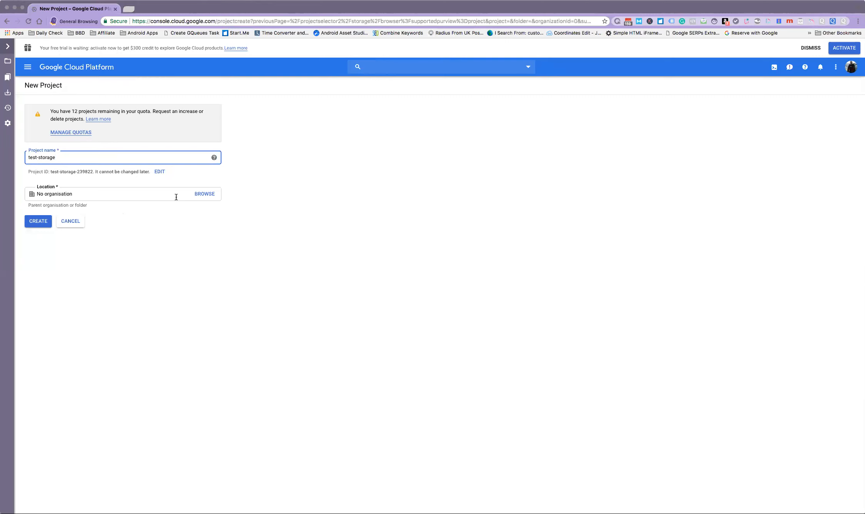
pyautogui.click(204, 195)
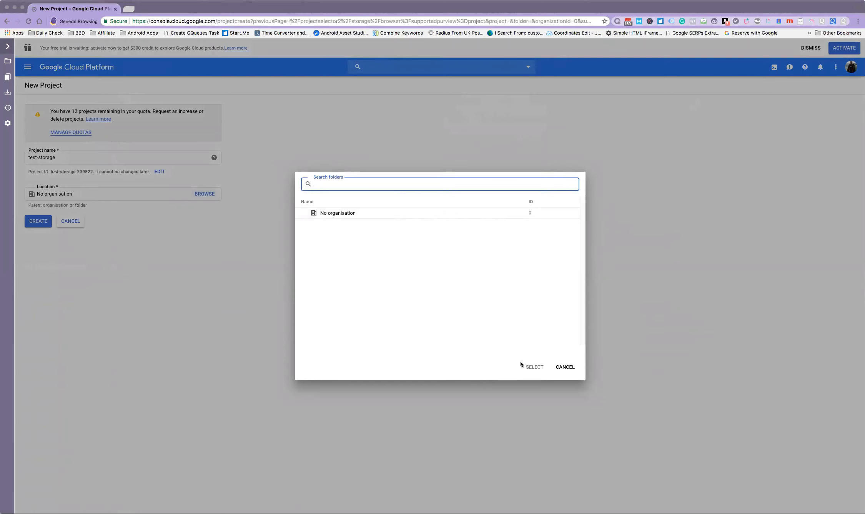
pyautogui.click(565, 367)
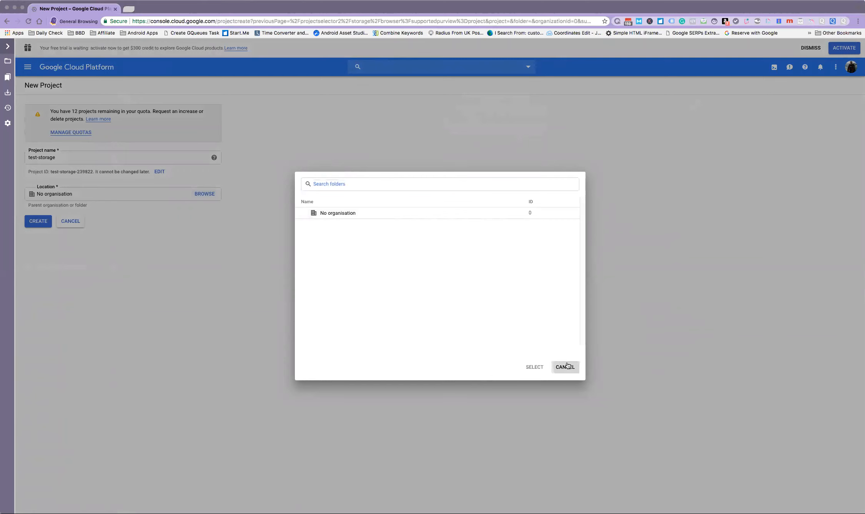
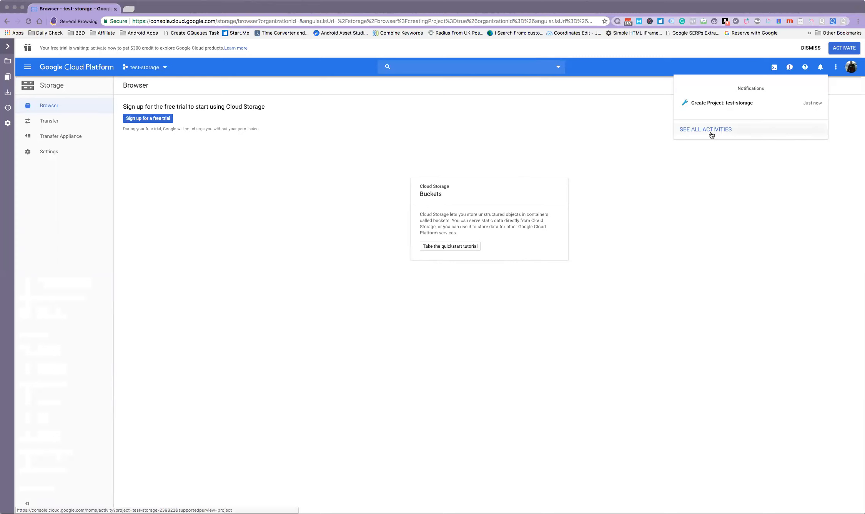
pyautogui.click(745, 178)
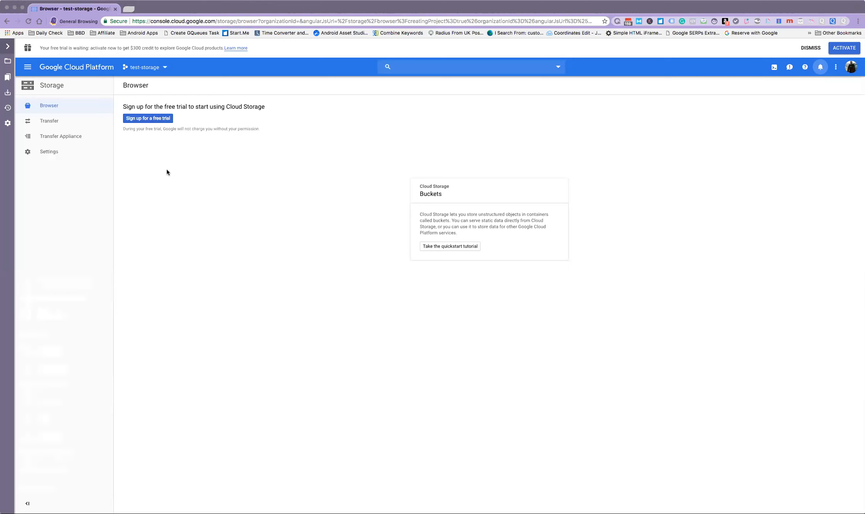
# Begin the Cloud Storage free-trial sign-up and agree to the Free Trial Terms of Service for the United Kingdom
pyautogui.click(151, 119)
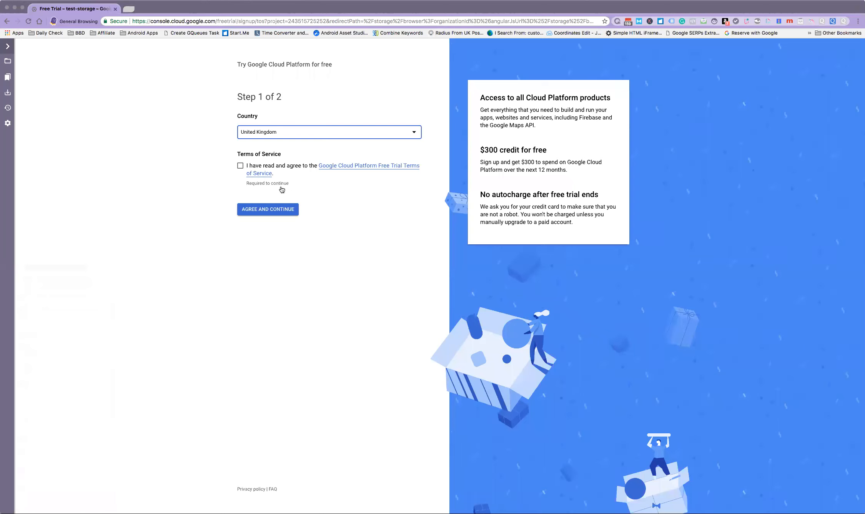
pyautogui.click(240, 166)
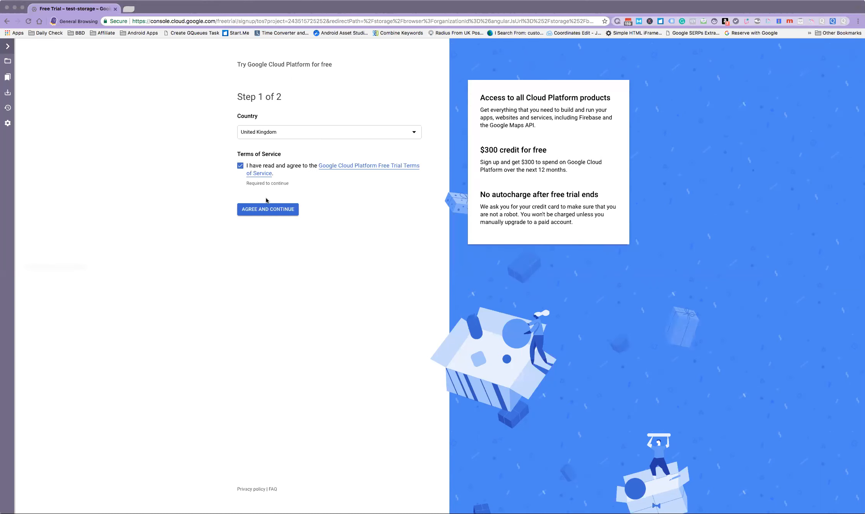
pyautogui.click(269, 210)
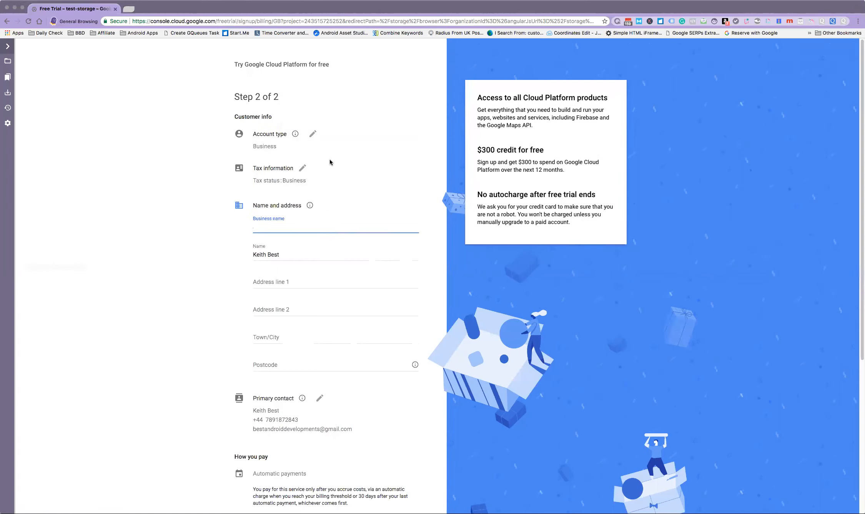
# Set the account type to Individual in the customer info of the free-trial sign-up form
pyautogui.click(314, 133)
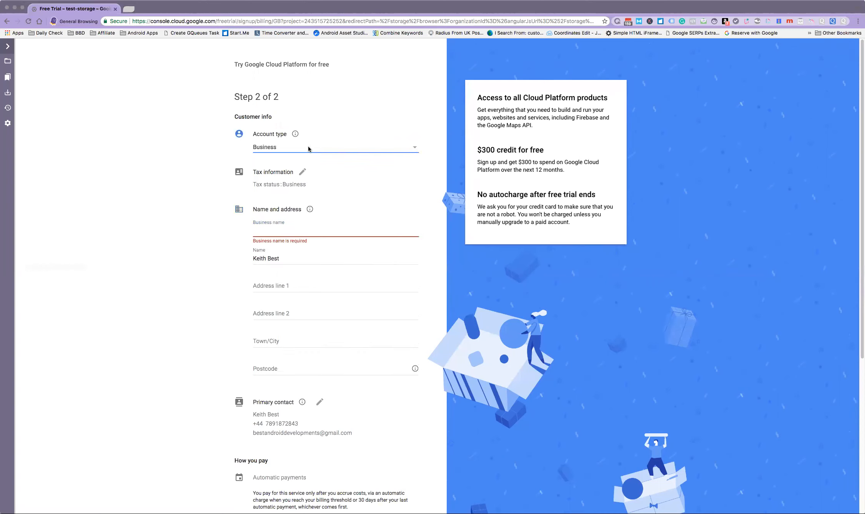
pyautogui.click(310, 152)
pyautogui.click(309, 139)
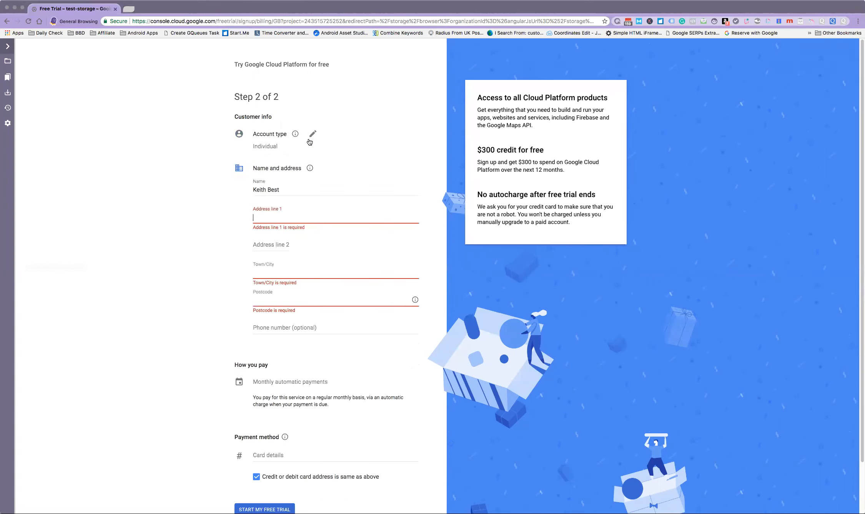
pyautogui.click(287, 218)
pyautogui.scroll(-1, 288, 224)
pyautogui.scroll(-2, 289, 225)
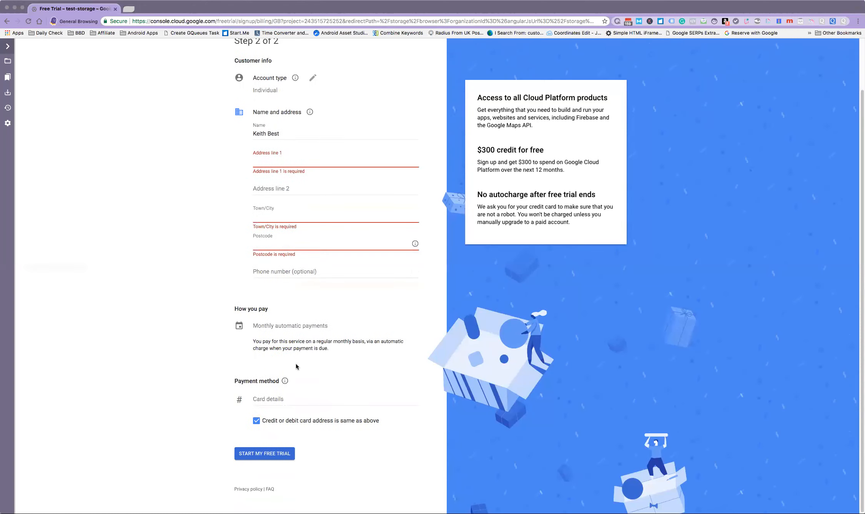
pyautogui.scroll(3, 296, 366)
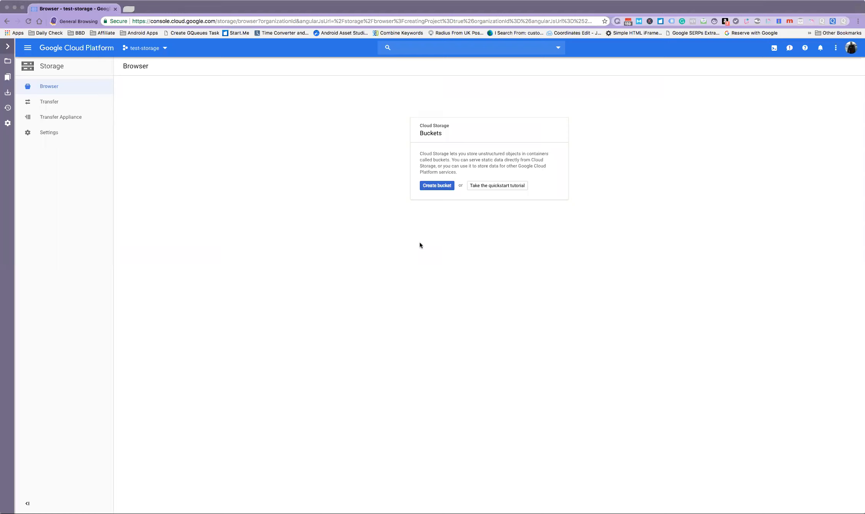
# Create a Multi-Regional bucket named locksmith-yorkshire located in the European Union, with permissions set uniformly at bucket level (Bucket Policy Only)
pyautogui.click(433, 186)
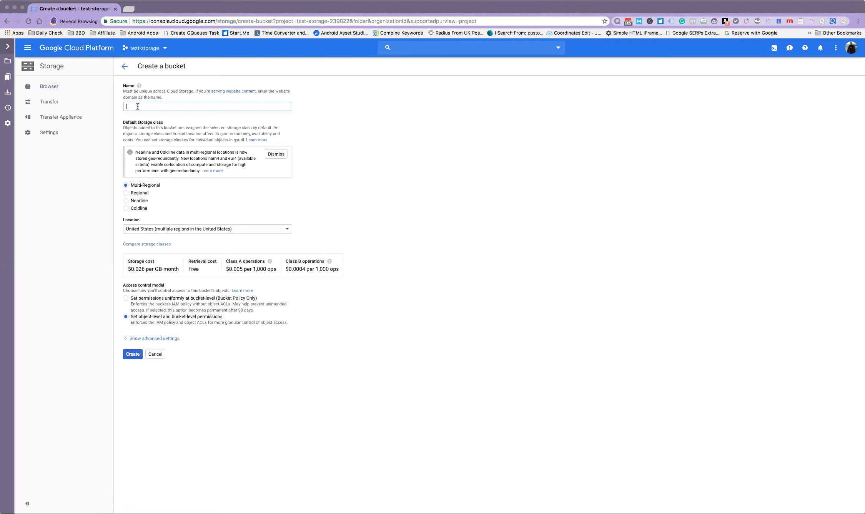
pyautogui.write('locksmith-')
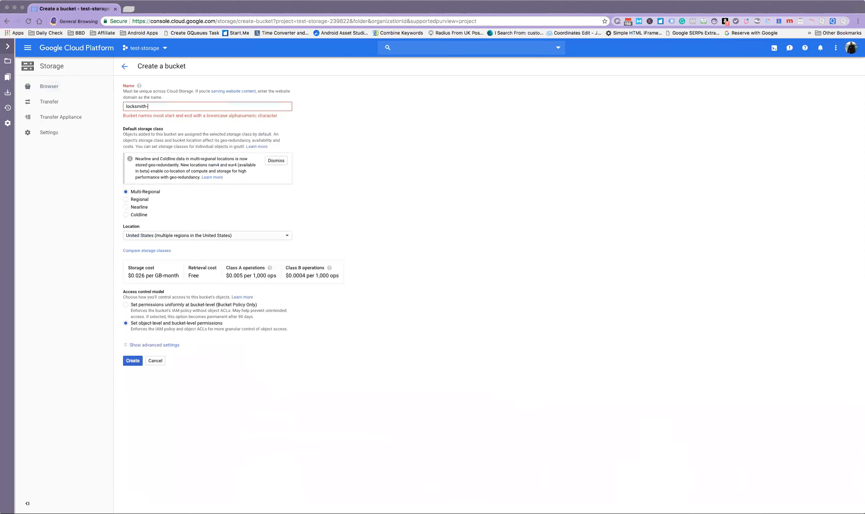
pyautogui.write('orkshire')
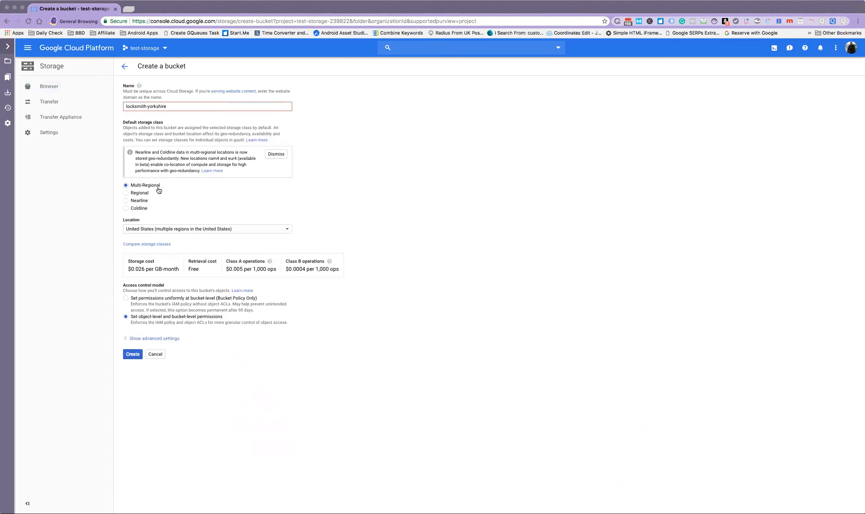
pyautogui.click(200, 230)
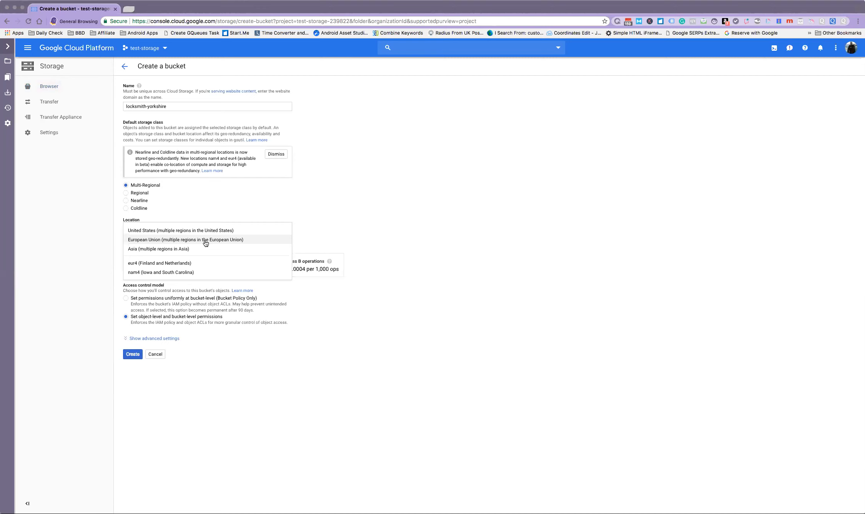
pyautogui.click(206, 241)
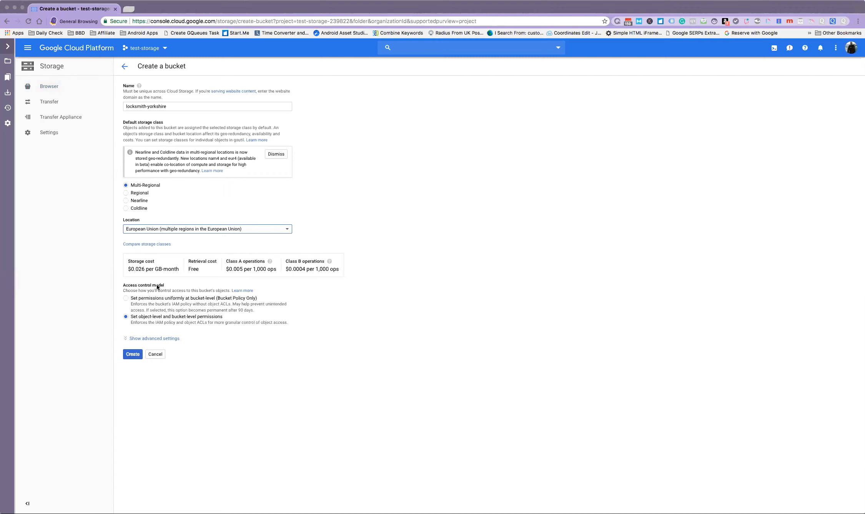
pyautogui.click(127, 299)
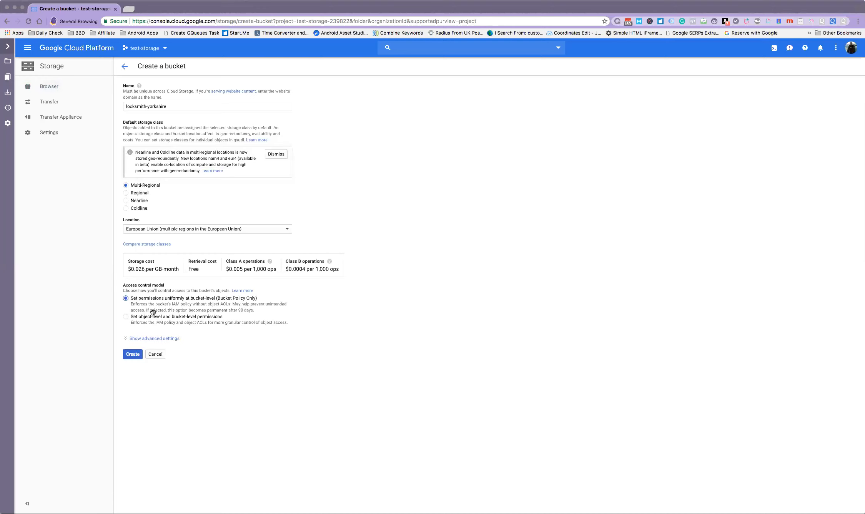
pyautogui.click(133, 355)
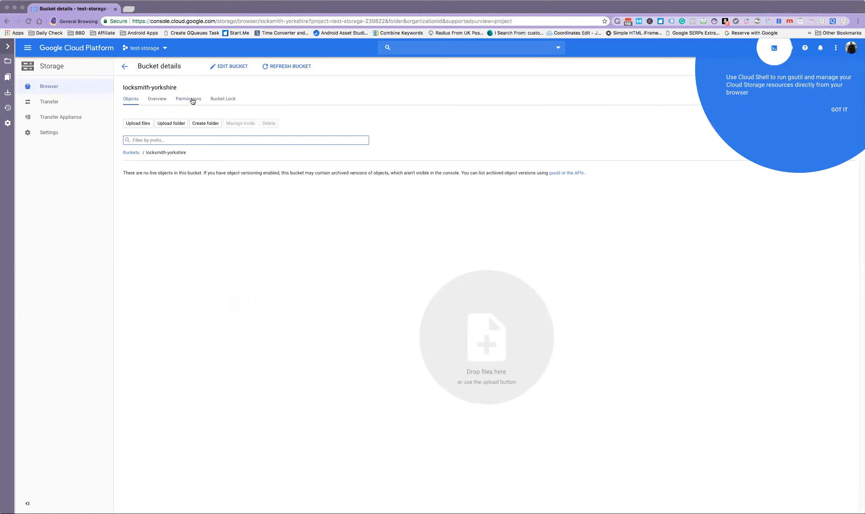
# Enable object ACLs in the permissions of the locksmith-yorkshire bucket
pyautogui.click(193, 101)
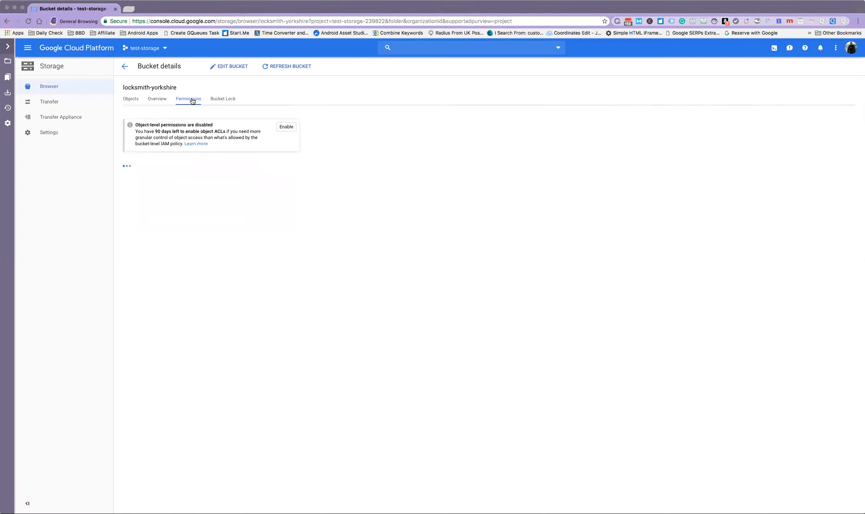
pyautogui.click(294, 127)
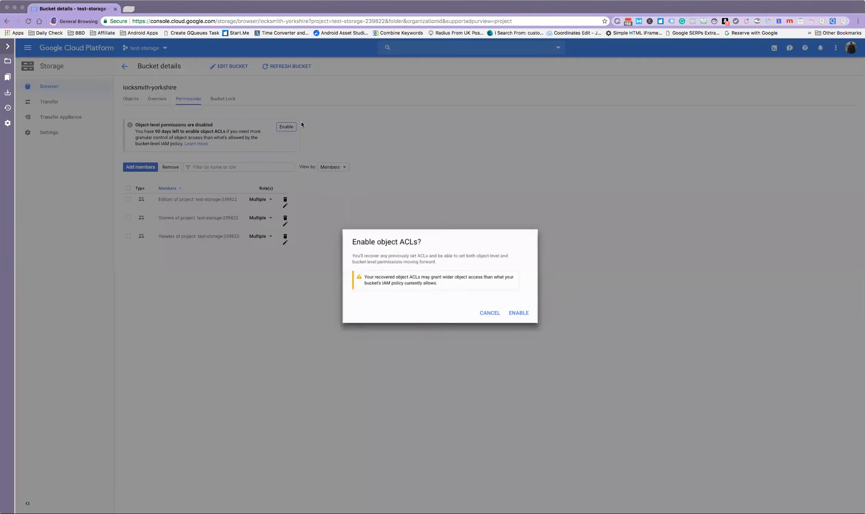
pyautogui.click(517, 313)
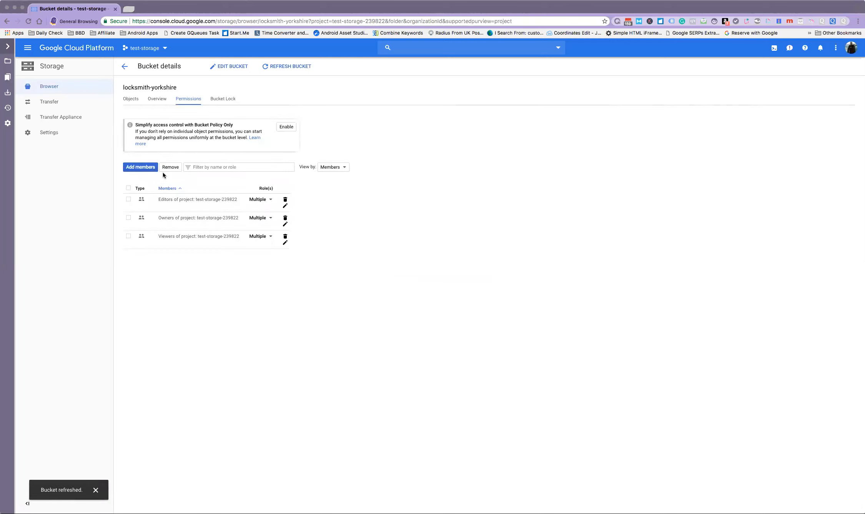
# Add allUsers as a member of the locksmith-yorkshire bucket with the Storage Object Viewer role, and return to the bucket's objects
pyautogui.click(143, 167)
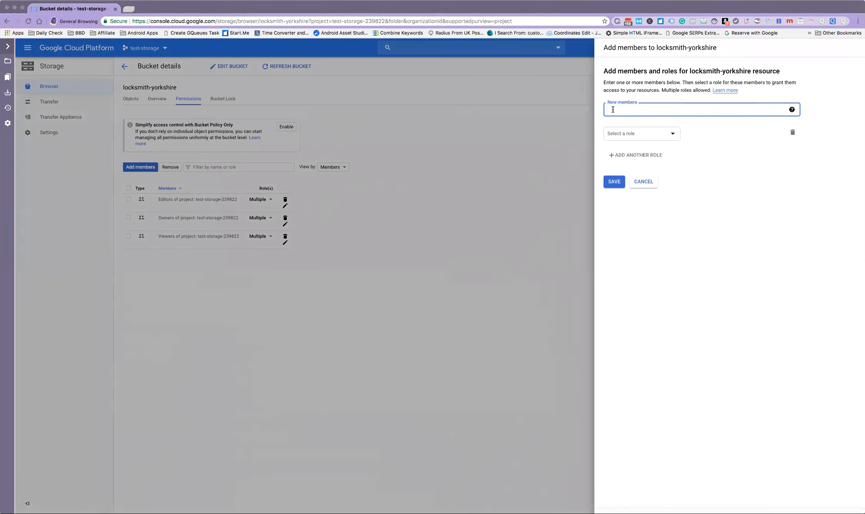
pyautogui.write('all')
pyautogui.click(623, 122)
pyautogui.click(624, 134)
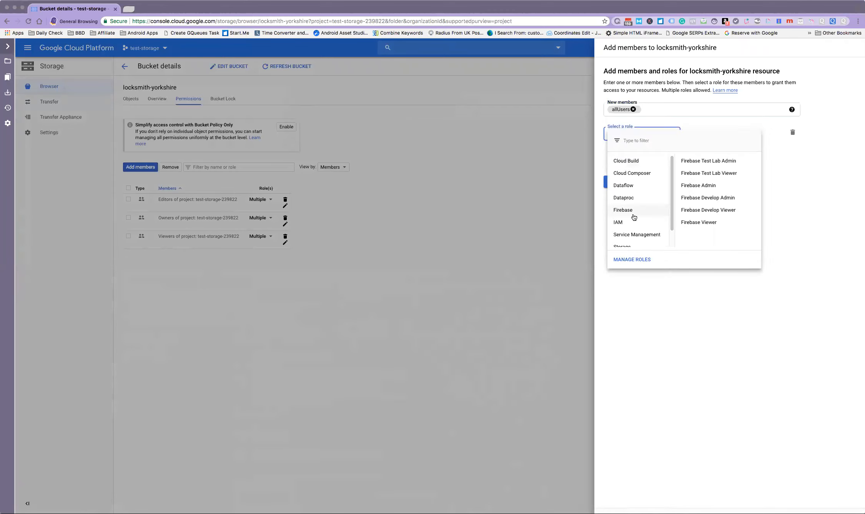
pyautogui.moveTo(635, 232)
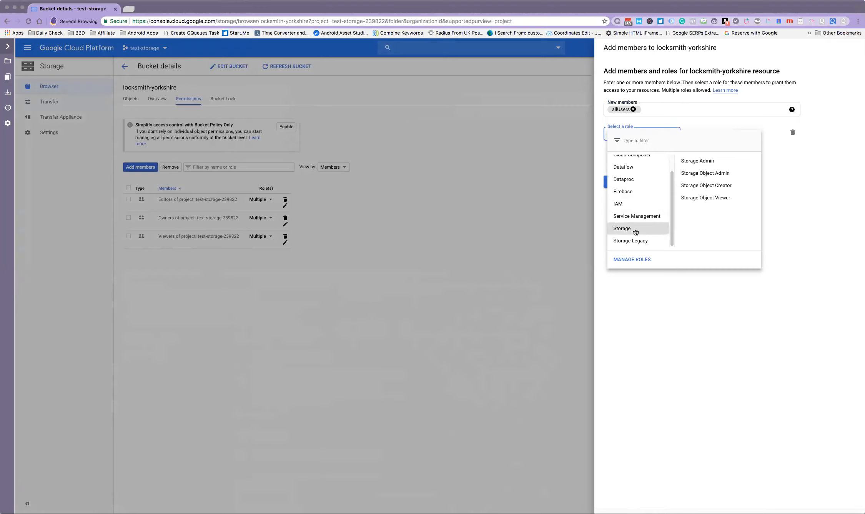
pyautogui.click(692, 198)
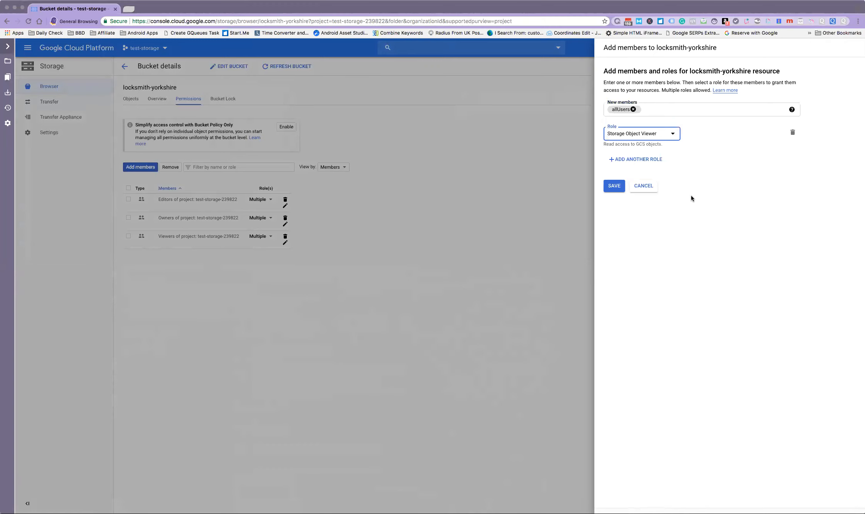
pyautogui.click(614, 187)
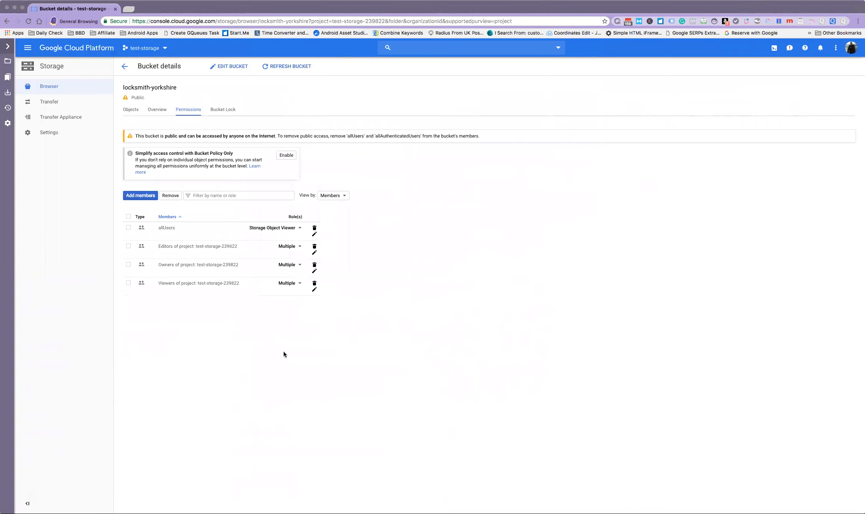
pyautogui.click(129, 111)
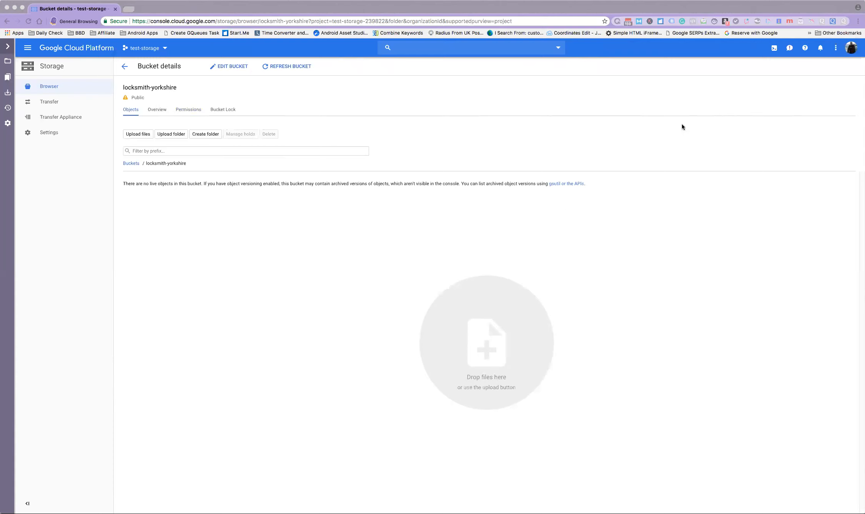
pyautogui.press('super+Tab')
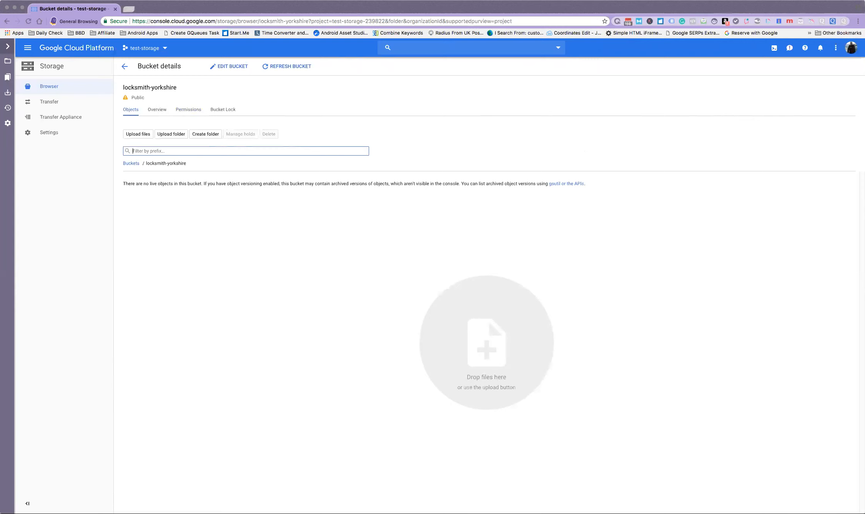
pyautogui.press('super+Tab')
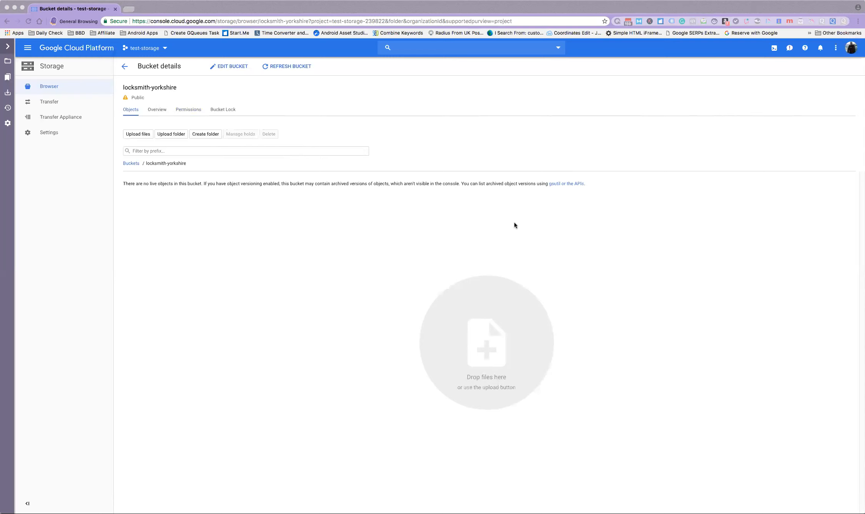
# Upload locksmith-armley.html to the bucket from Wordpress > MagicPageBuilder > MagicPageBeta > html-test-download3
pyautogui.click(141, 134)
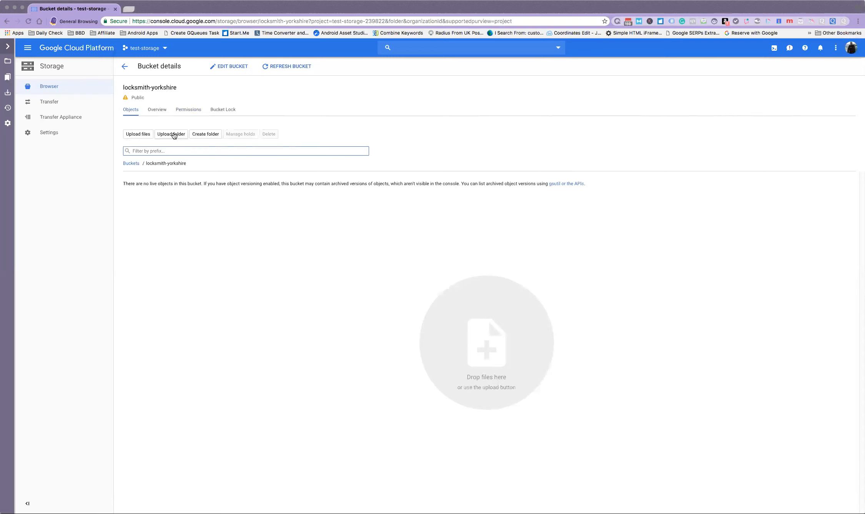
pyautogui.click(140, 134)
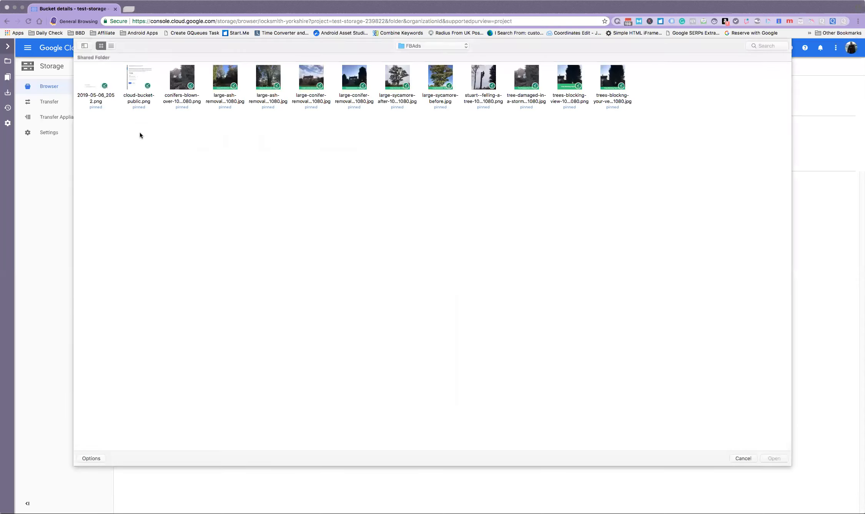
pyautogui.click(426, 45)
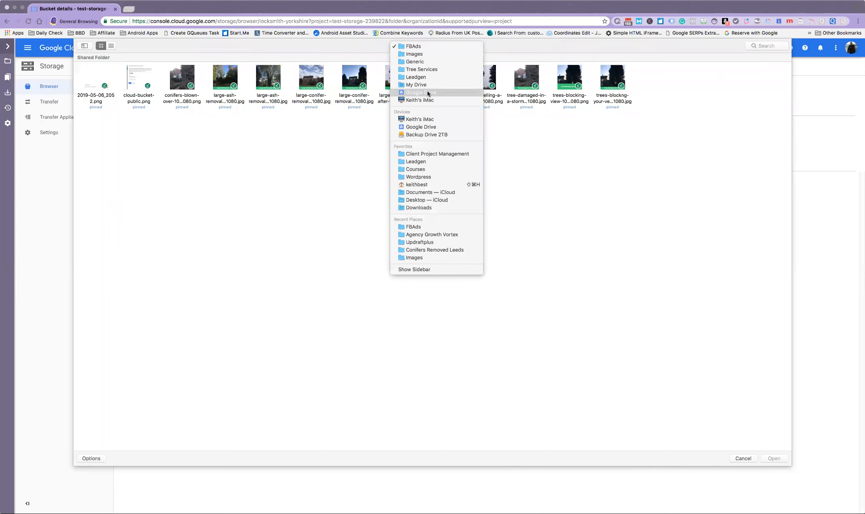
pyautogui.click(429, 177)
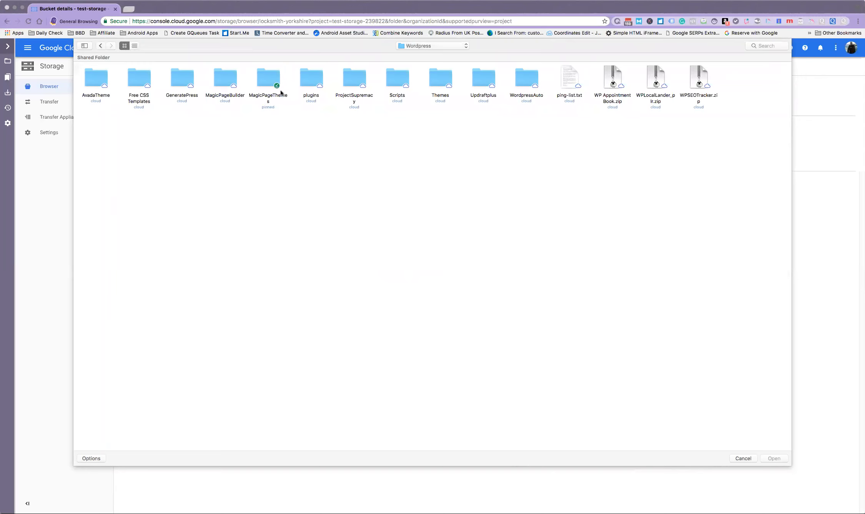
pyautogui.doubleClick(230, 80)
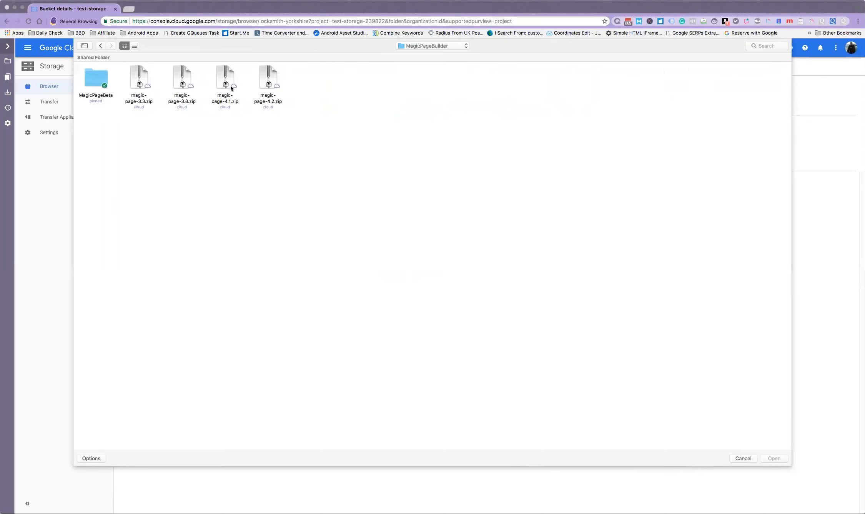
pyautogui.doubleClick(96, 79)
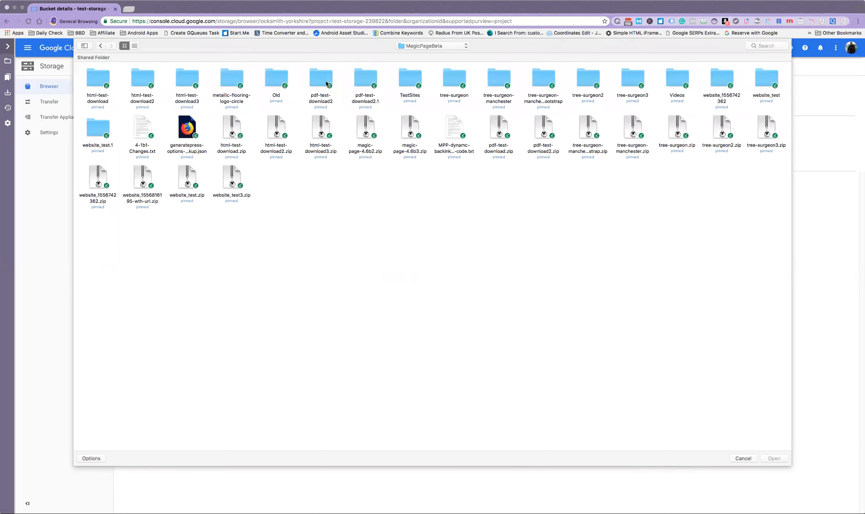
pyautogui.doubleClick(196, 80)
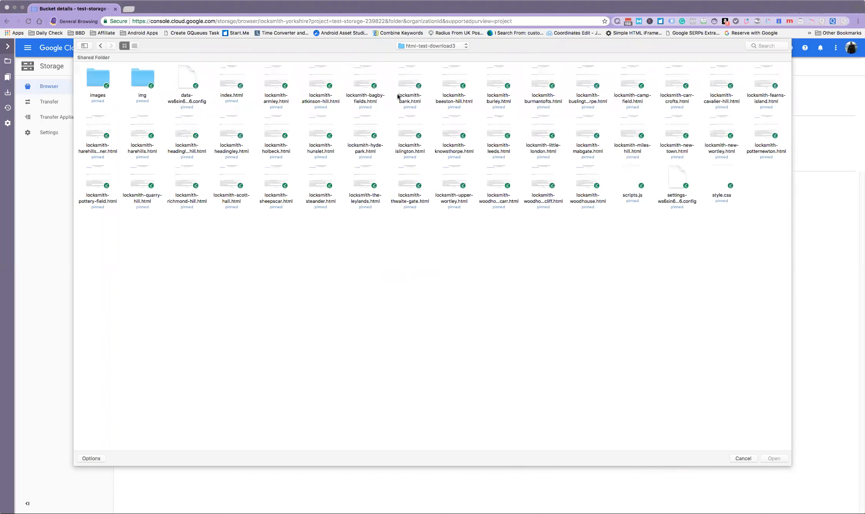
pyautogui.click(280, 82)
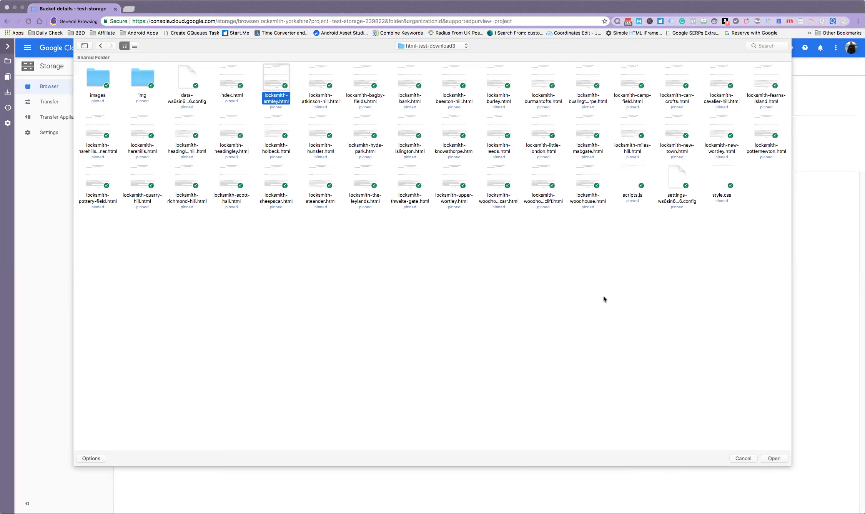
pyautogui.click(774, 459)
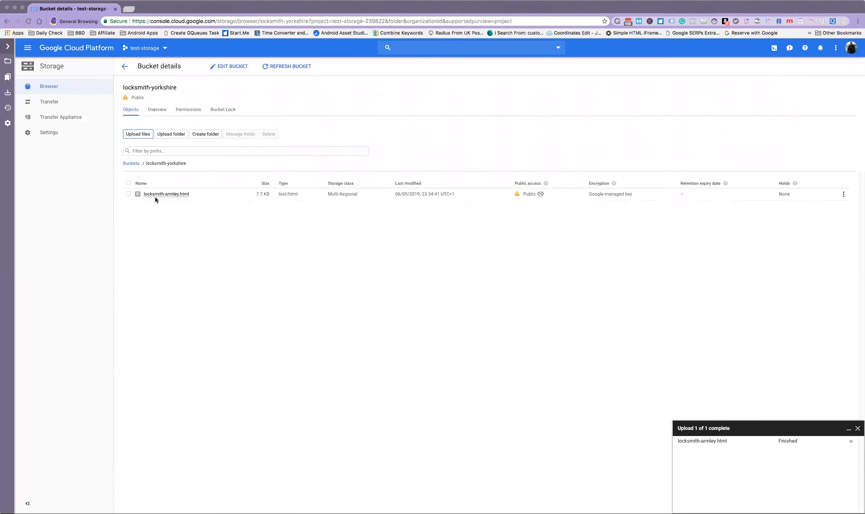
# Upload the img and images folders from html-test-download3 to the locksmith-yorkshire bucket
pyautogui.click(171, 135)
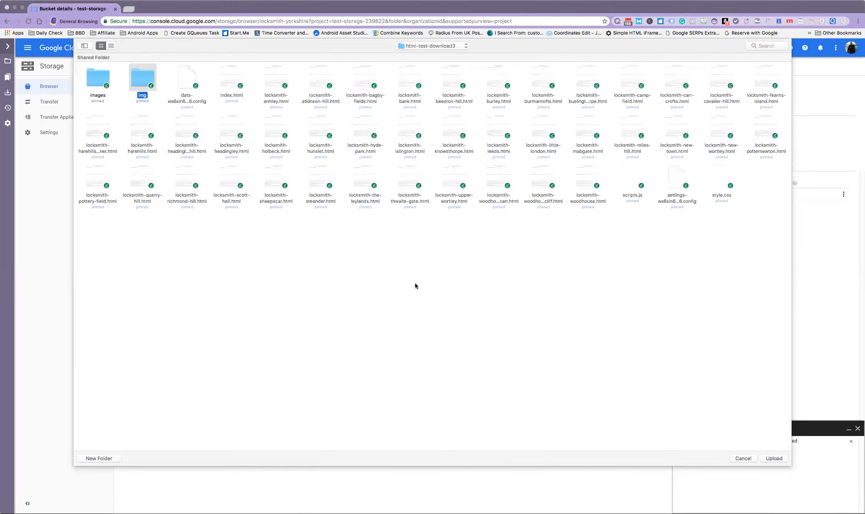
pyautogui.click(773, 459)
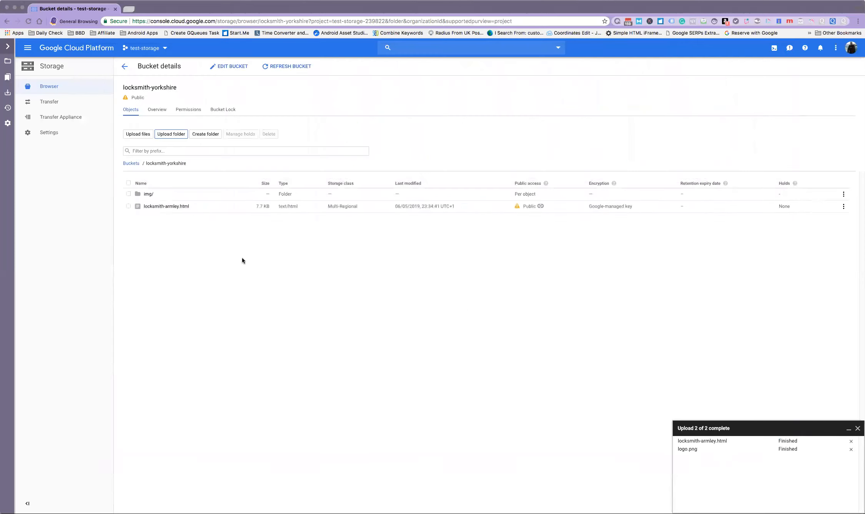
pyautogui.click(175, 134)
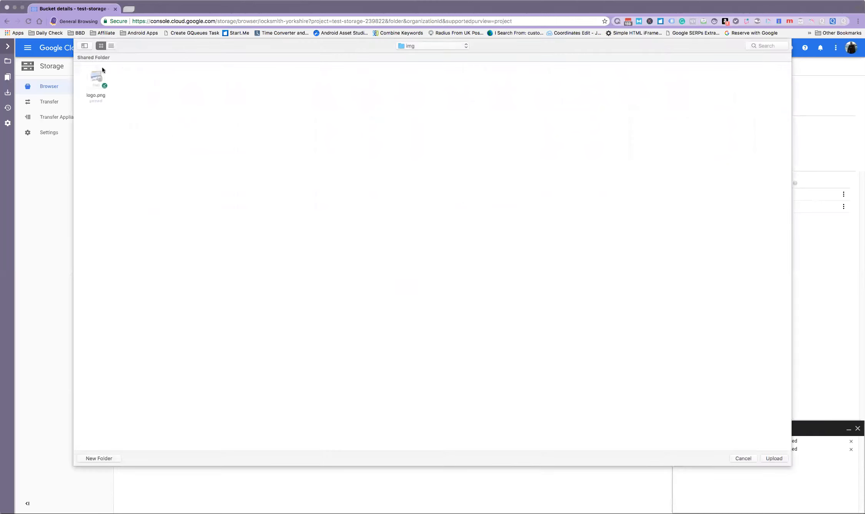
pyautogui.click(431, 46)
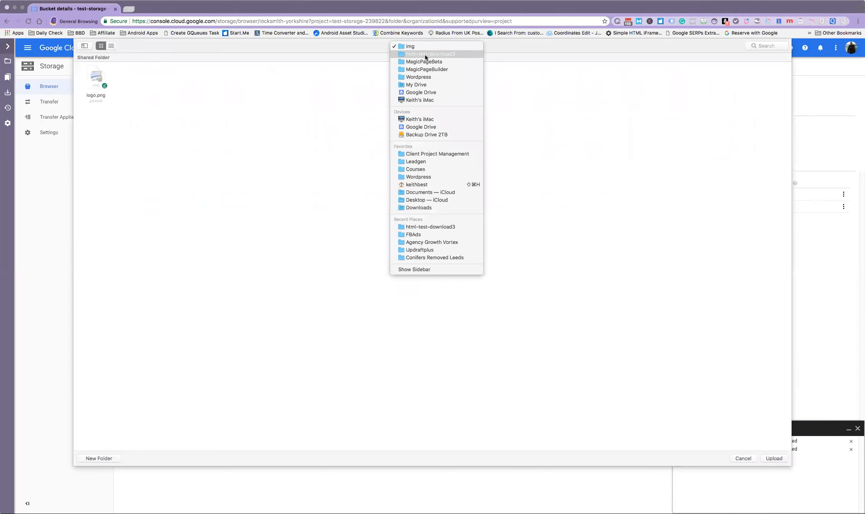
pyautogui.click(425, 55)
pyautogui.click(97, 82)
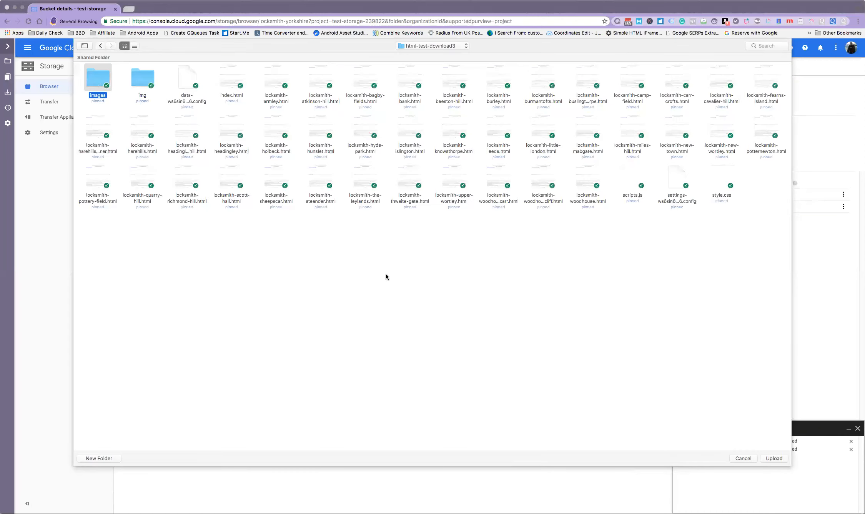
pyautogui.click(779, 458)
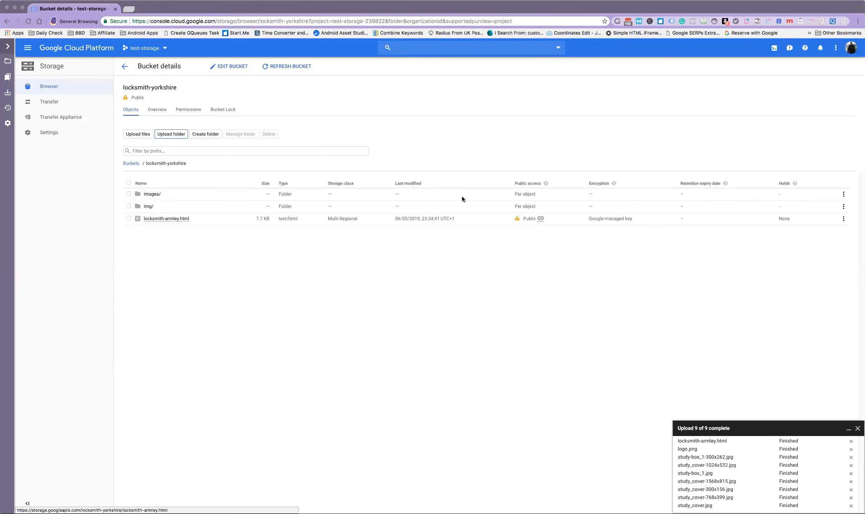
# Copy the public link address of locksmith-armley.html and load it in a new session tab
pyautogui.rightClick(73, 10)
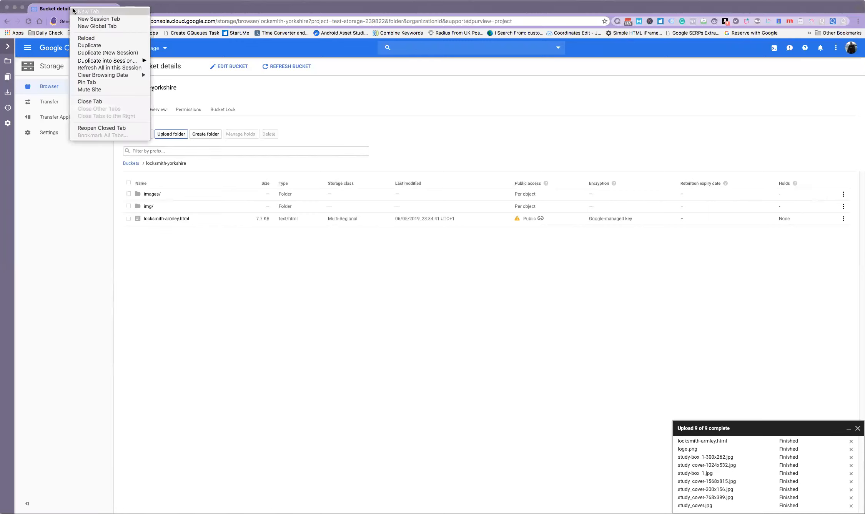
pyautogui.click(89, 20)
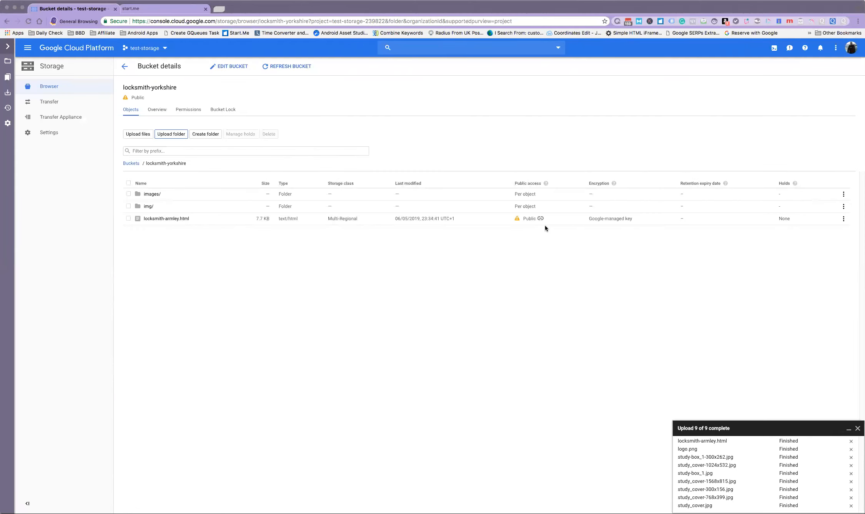
pyautogui.rightClick(540, 217)
pyautogui.click(577, 270)
pyautogui.click(158, 11)
pyautogui.rightClick(138, 21)
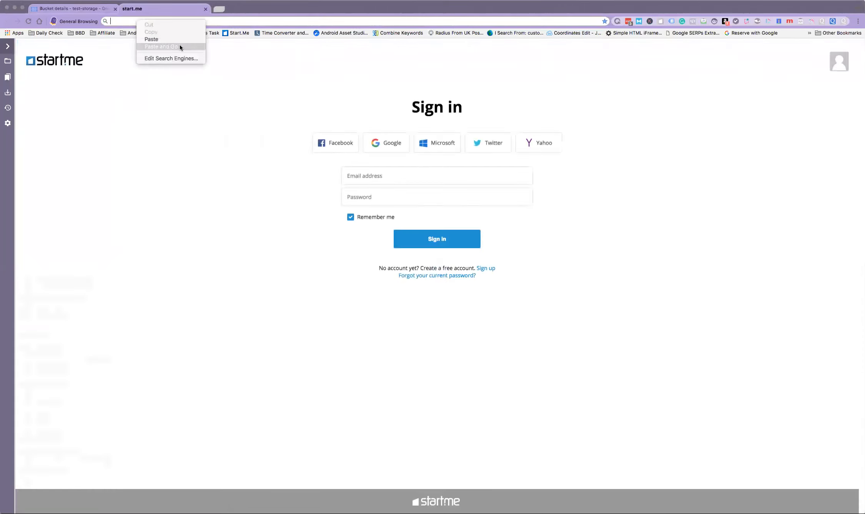
pyautogui.click(180, 46)
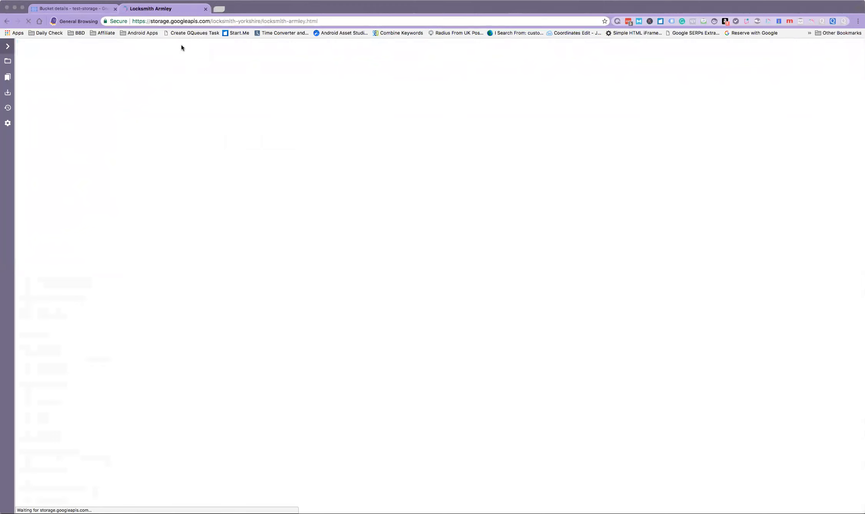
# Examine the domain and file name parts of the page's URL, and review the hosted Locksmith Armley page from top to bottom
pyautogui.click(132, 19)
pyautogui.moveTo(210, 21); pyautogui.dragTo(133, 20)
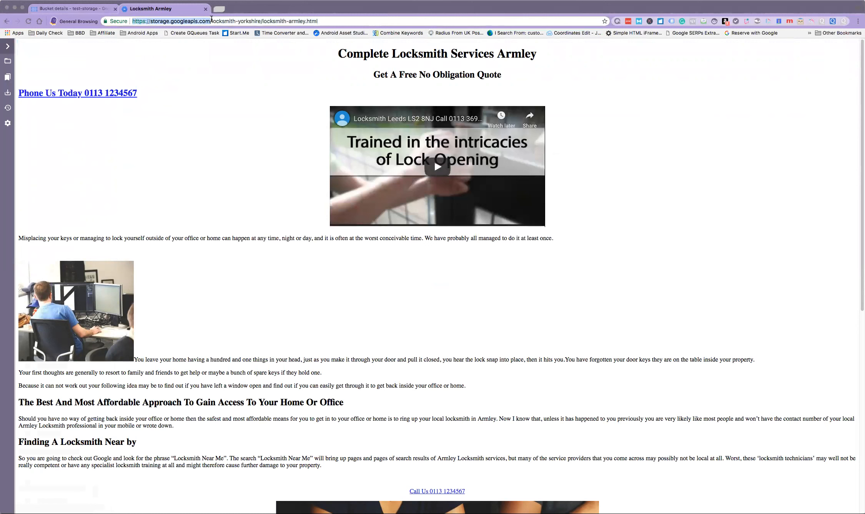
pyautogui.moveTo(212, 20); pyautogui.dragTo(322, 23)
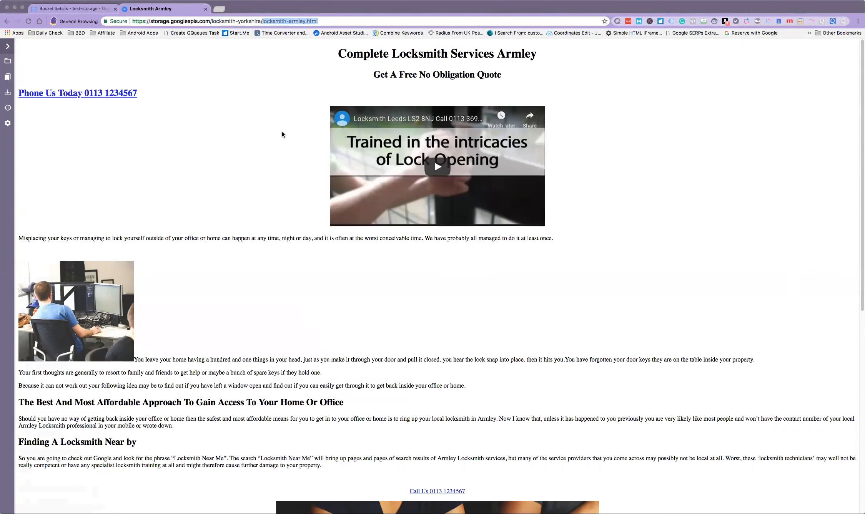
pyautogui.scroll(-1, 267, 174)
pyautogui.scroll(-5, 266, 173)
pyautogui.scroll(5, 265, 169)
pyautogui.scroll(-9, 193, 100)
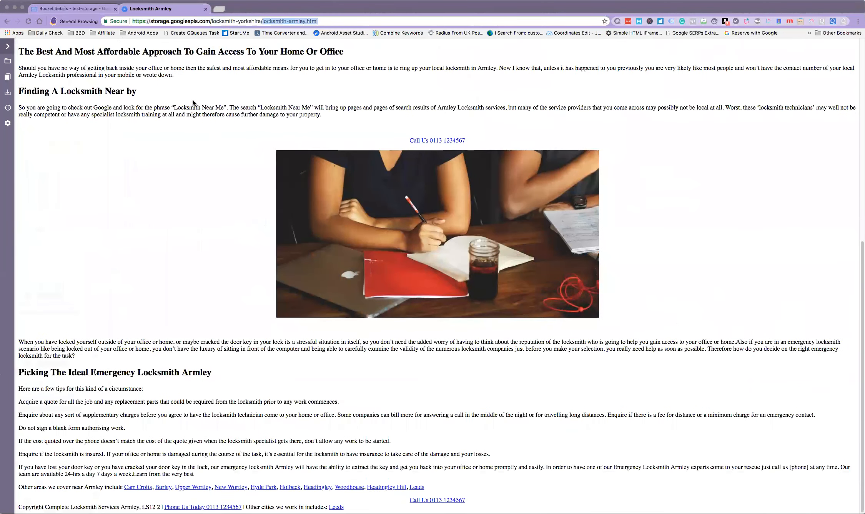
pyautogui.scroll(9, 193, 100)
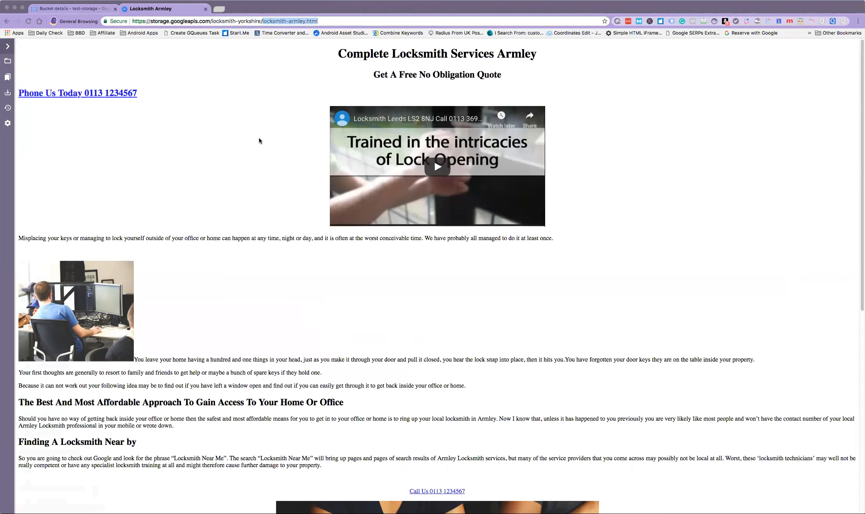
# Upload all html-test-download3 files from index.html through style.css to the bucket, replacing the existing locksmith-armley.html object
pyautogui.click(81, 9)
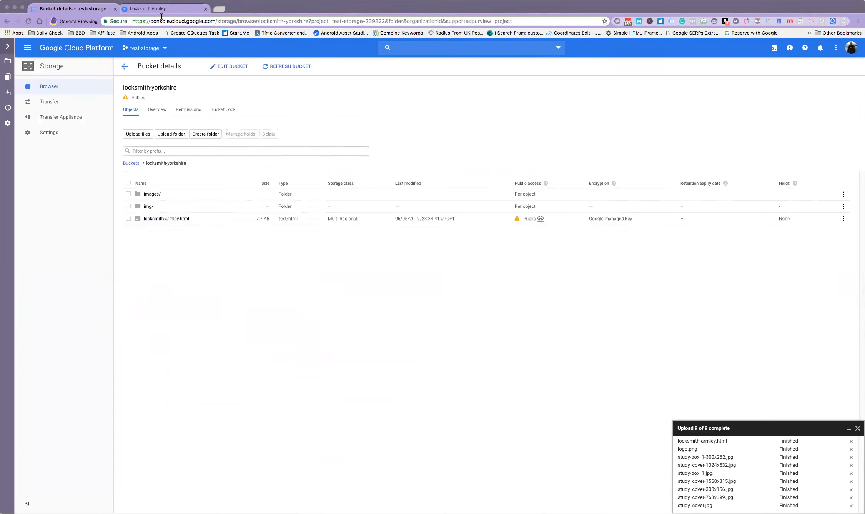
pyautogui.click(145, 137)
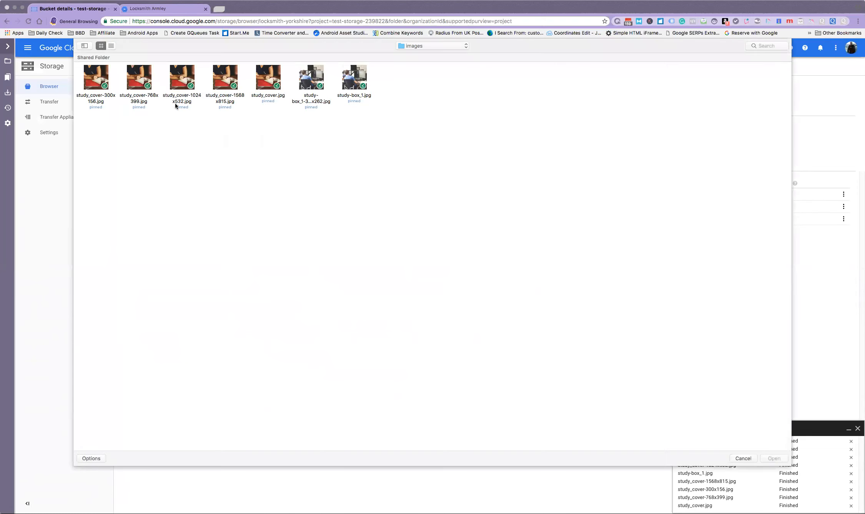
pyautogui.click(425, 45)
pyautogui.click(427, 54)
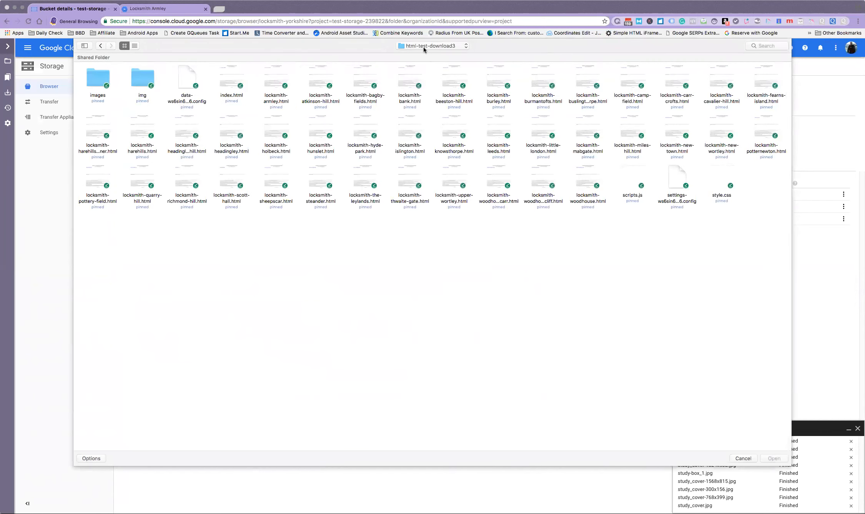
pyautogui.click(230, 83)
pyautogui.click(136, 46)
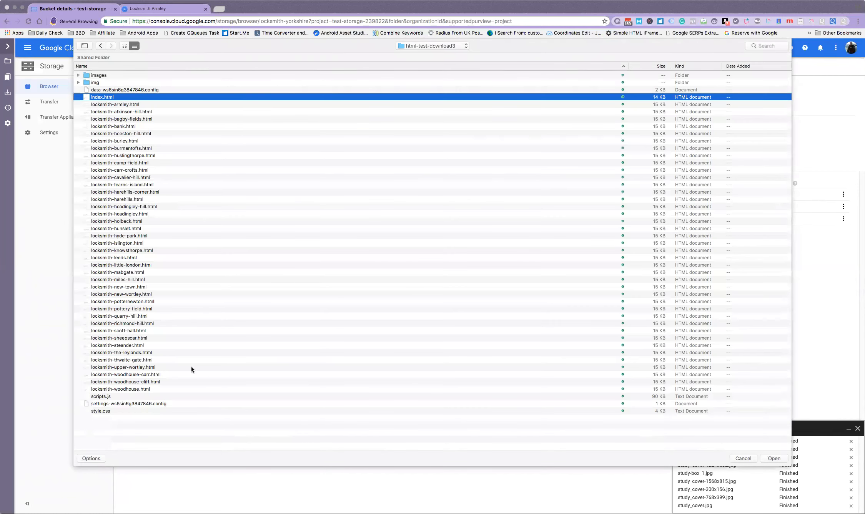
pyautogui.keyDown('shift'); pyautogui.click(109, 411); pyautogui.keyUp('shift')
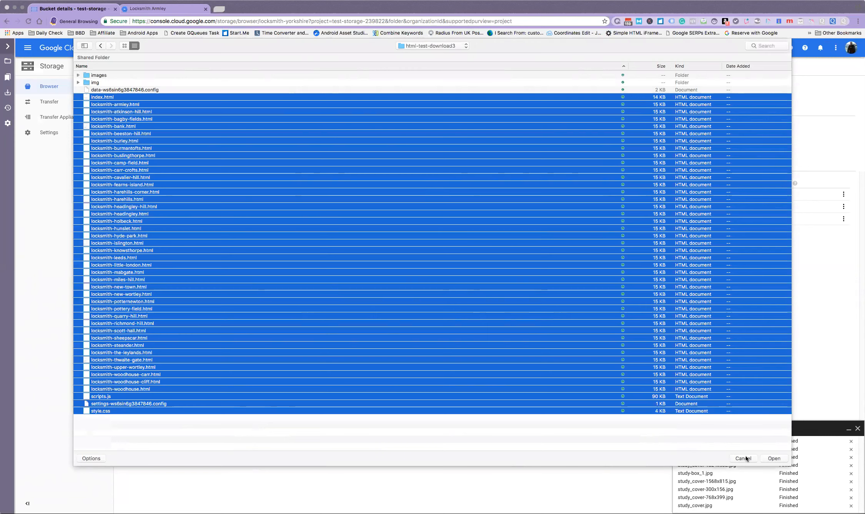
pyautogui.click(775, 458)
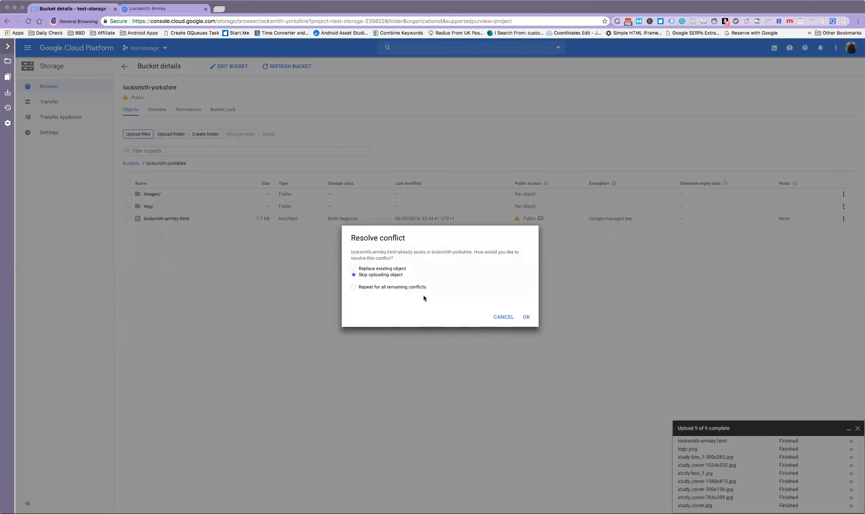
pyautogui.click(375, 269)
pyautogui.click(527, 318)
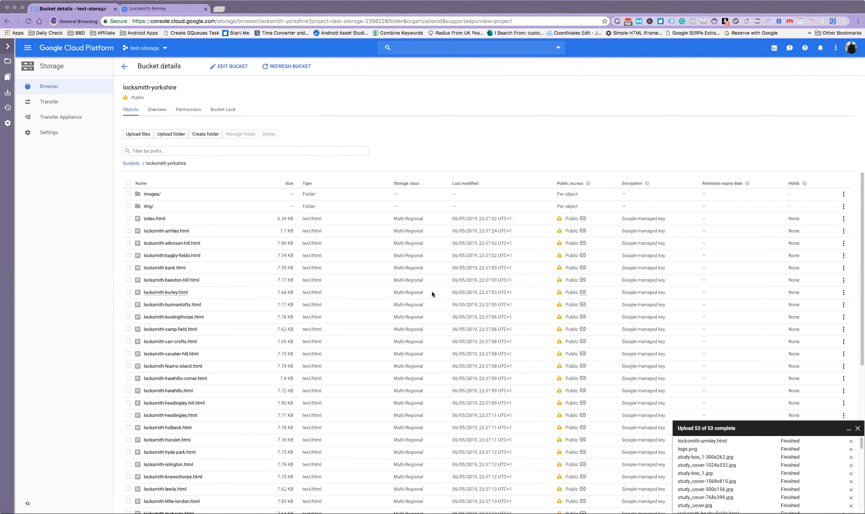
# Check the completed upload list, copy the public link address of locksmith-armley.html, and load it in the already open Locksmith Armley tab
pyautogui.scroll(-5, 771, 452)
pyautogui.scroll(-10, 771, 451)
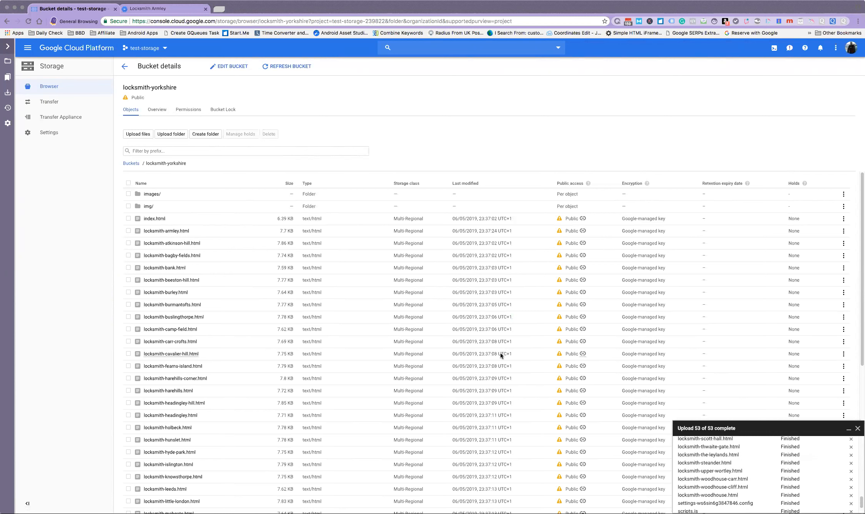
pyautogui.rightClick(583, 232)
pyautogui.click(608, 280)
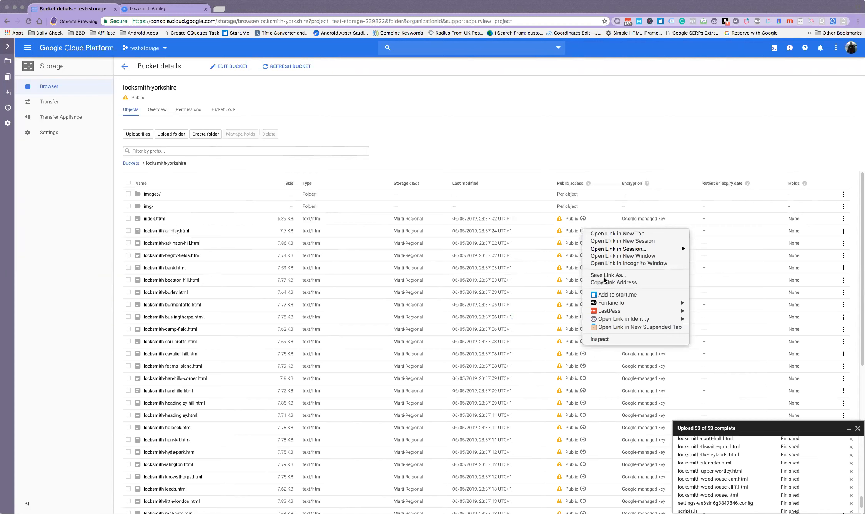
pyautogui.click(177, 9)
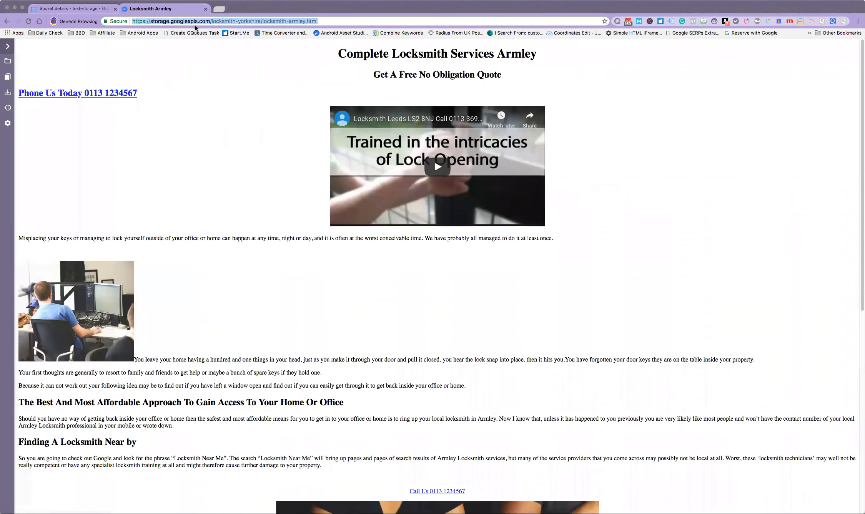
pyautogui.rightClick(196, 23)
pyautogui.click(231, 46)
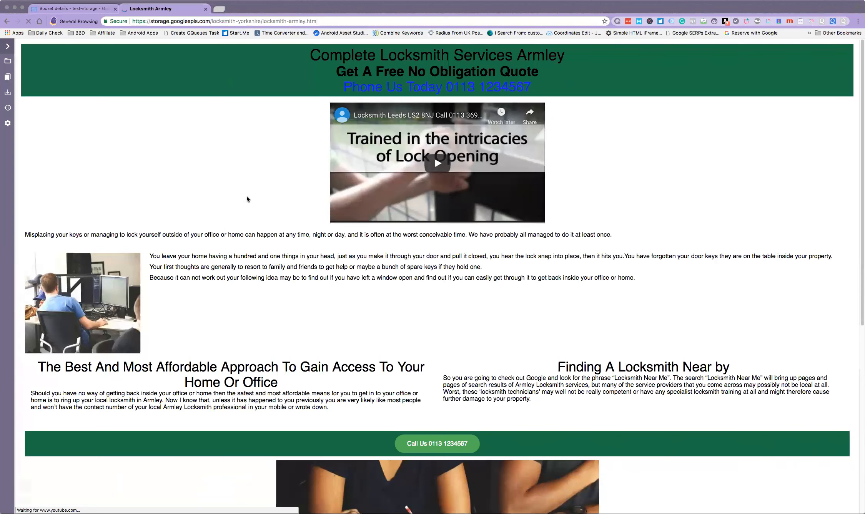
# Review the layout, images and footer links of the reloaded Locksmith Armley page from top to bottom
pyautogui.scroll(-6, 247, 198)
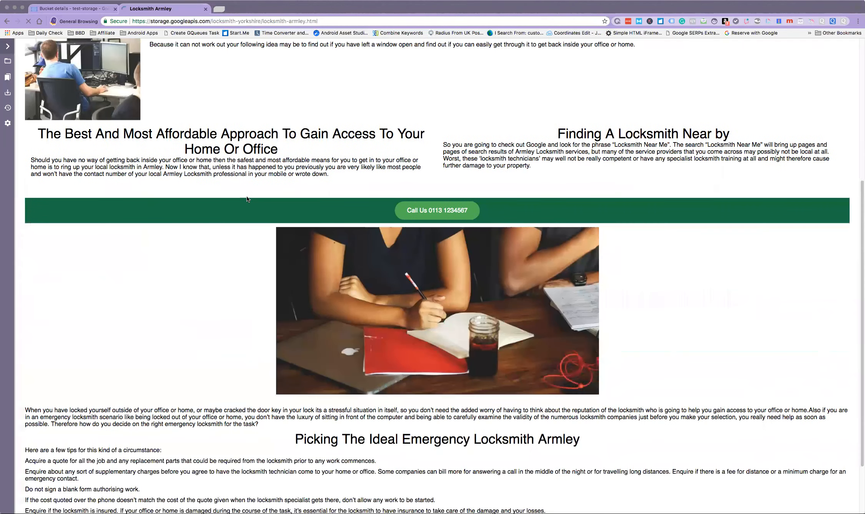
pyautogui.scroll(-2, 247, 199)
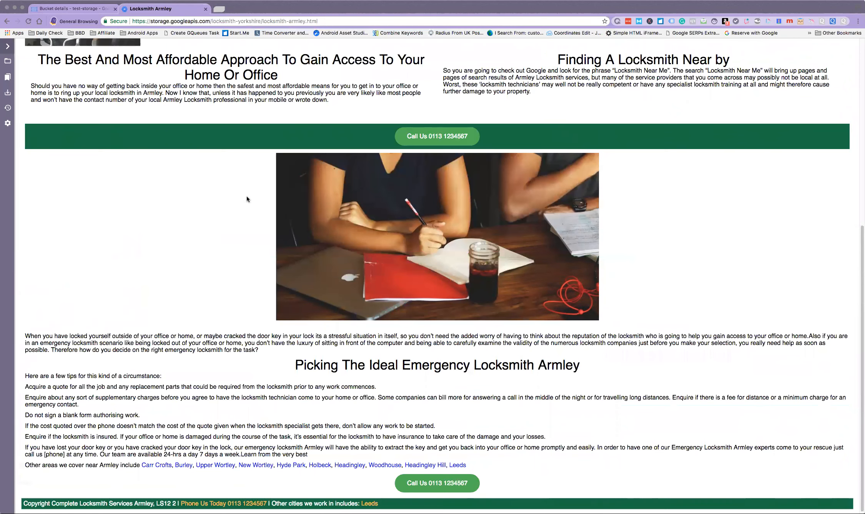
pyautogui.scroll(8, 247, 199)
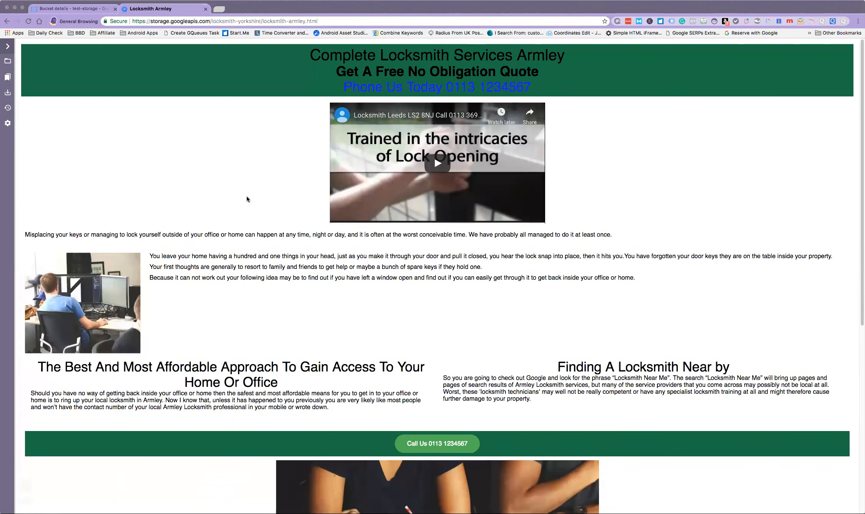
# Return to the locksmith-yorkshire bucket and look through its full object list, from the image folders to style.css
pyautogui.click(84, 11)
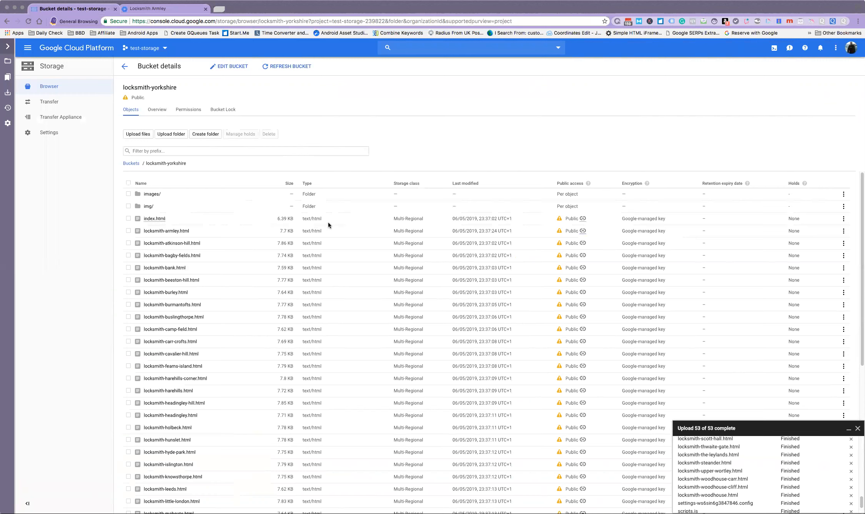
pyautogui.scroll(-7, 239, 262)
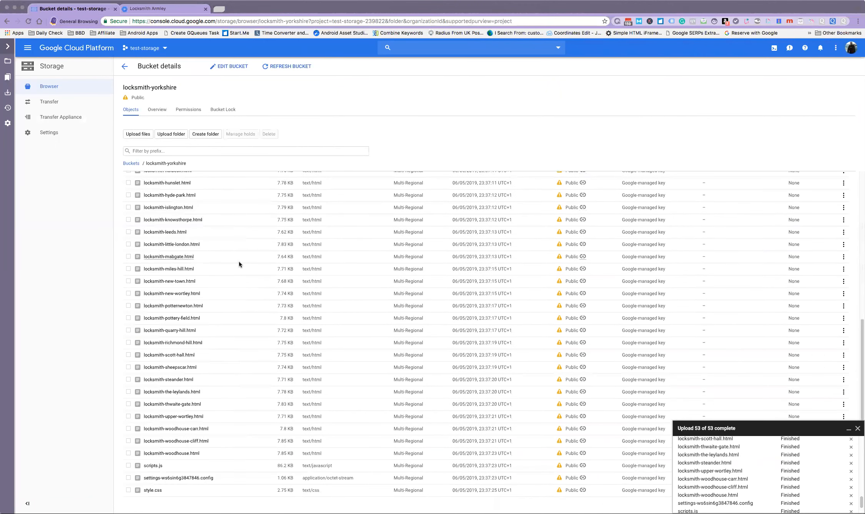
pyautogui.scroll(7, 239, 261)
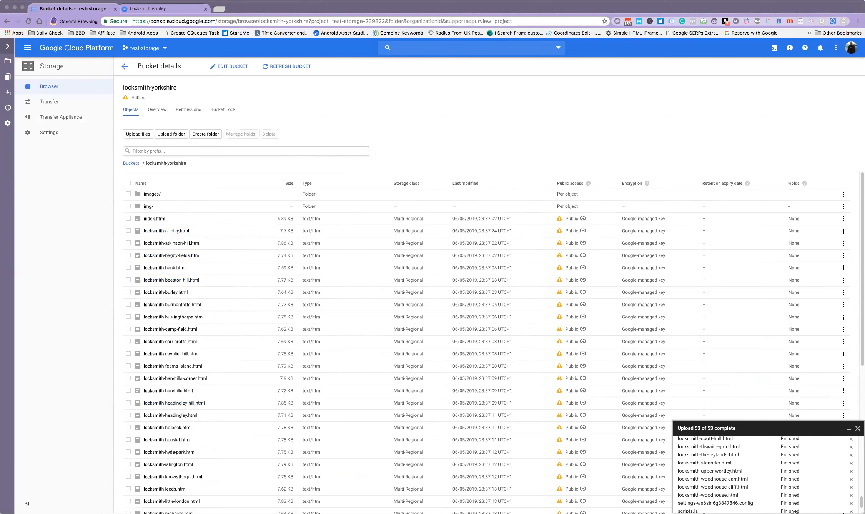
# Examine the storage.googleapis.com domain and the locksmith-yorkshire bucket name in the hosted Locksmith Armley page's URL
pyautogui.click(176, 9)
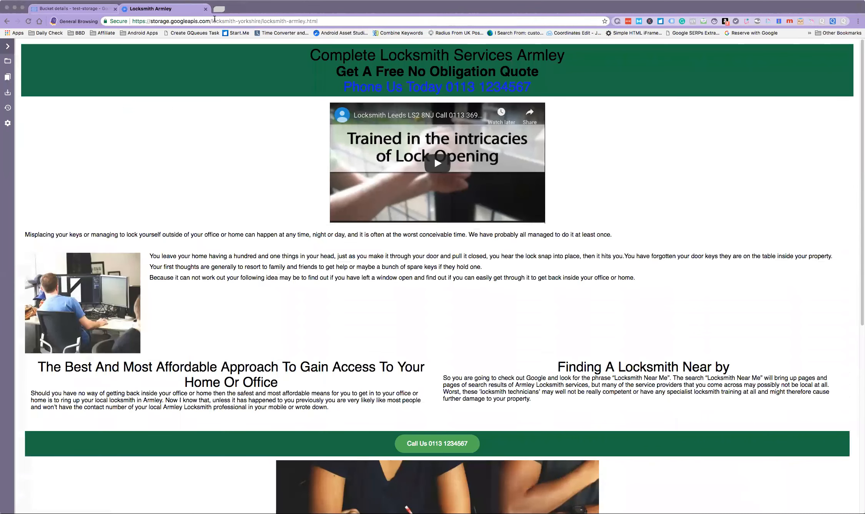
pyautogui.moveTo(212, 22); pyautogui.dragTo(132, 21)
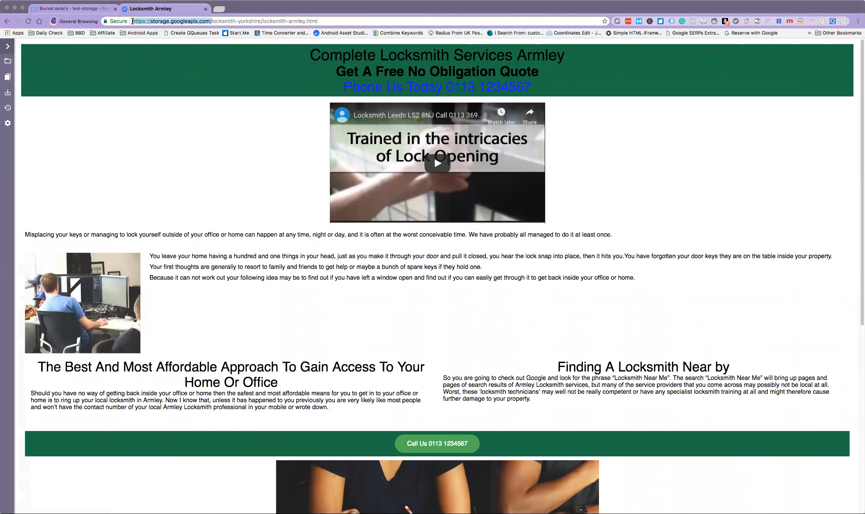
pyautogui.click(212, 22)
pyautogui.moveTo(212, 21); pyautogui.dragTo(262, 21)
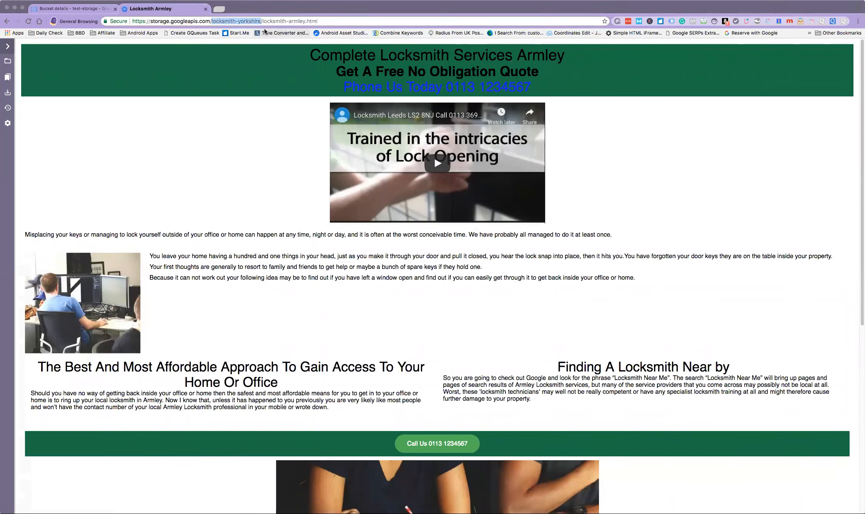
pyautogui.click(277, 21)
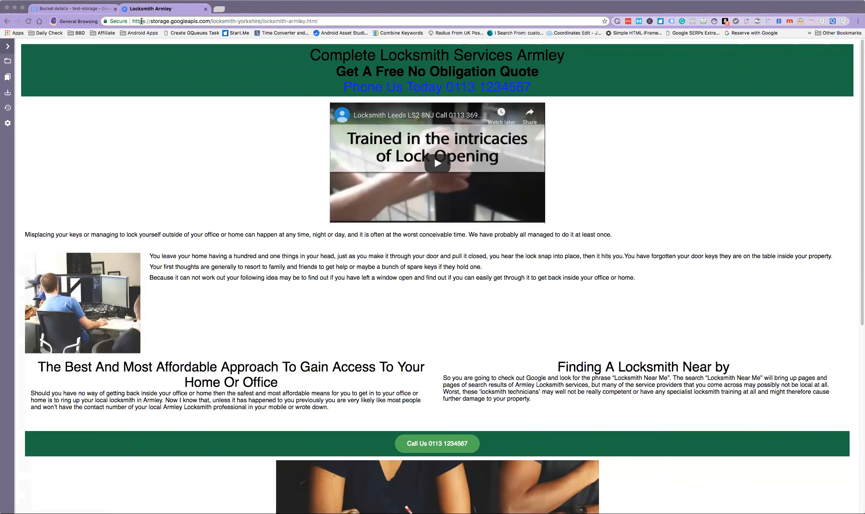
pyautogui.moveTo(212, 22); pyautogui.dragTo(261, 22)
pyautogui.click(235, 119)
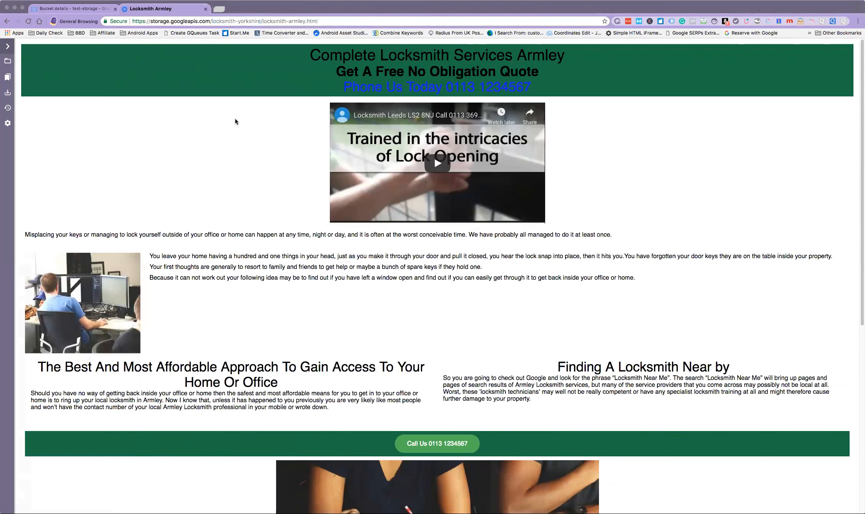